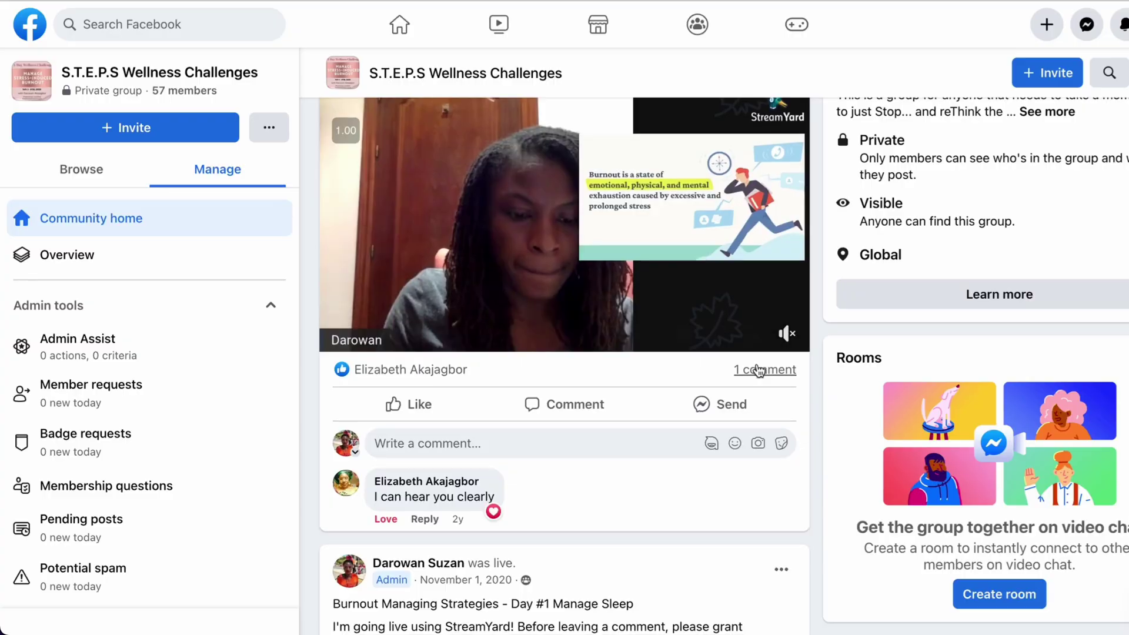
Scroll through the channel's Videos list to find the Payhip shop tutorials.
scroll(757, 364, down, 5)
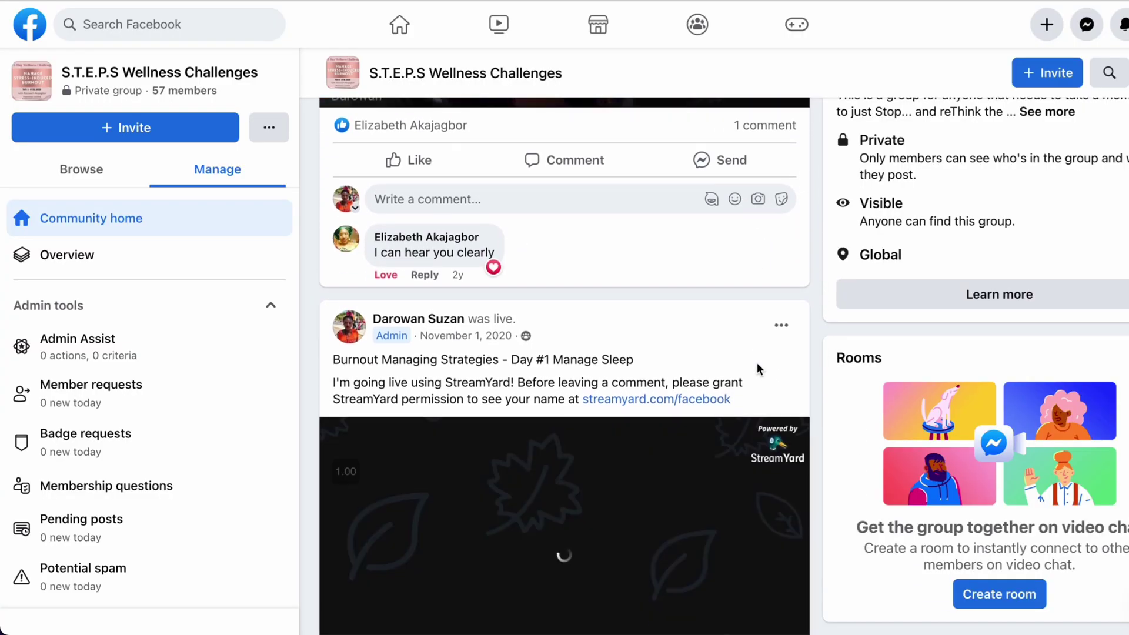
scroll(758, 378, down, 3)
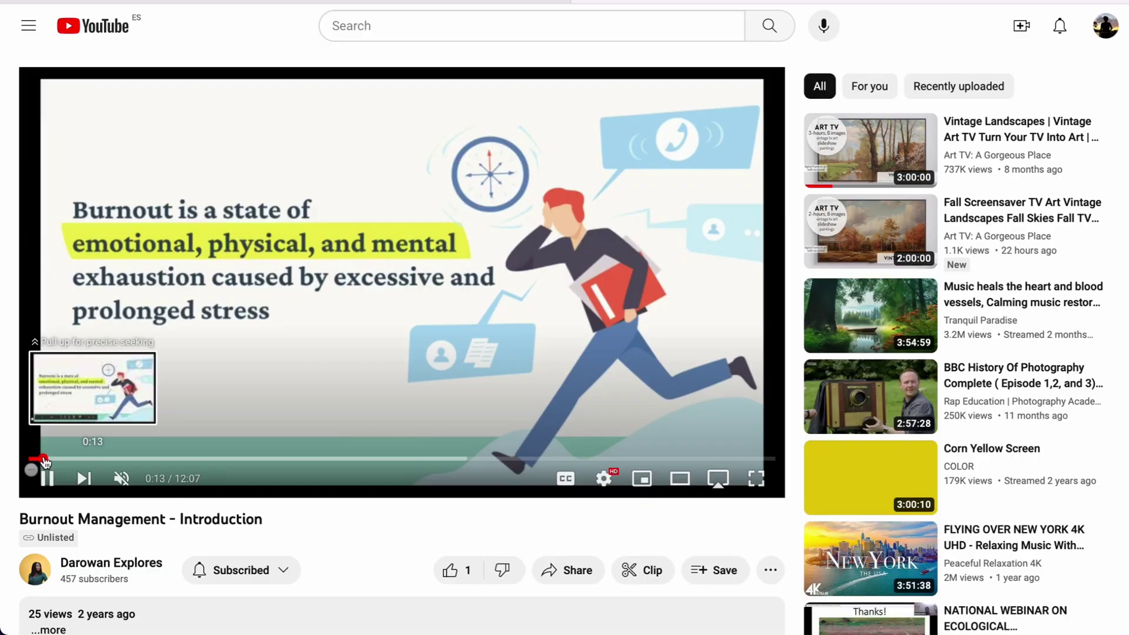
scroll(263, 294, down, 2)
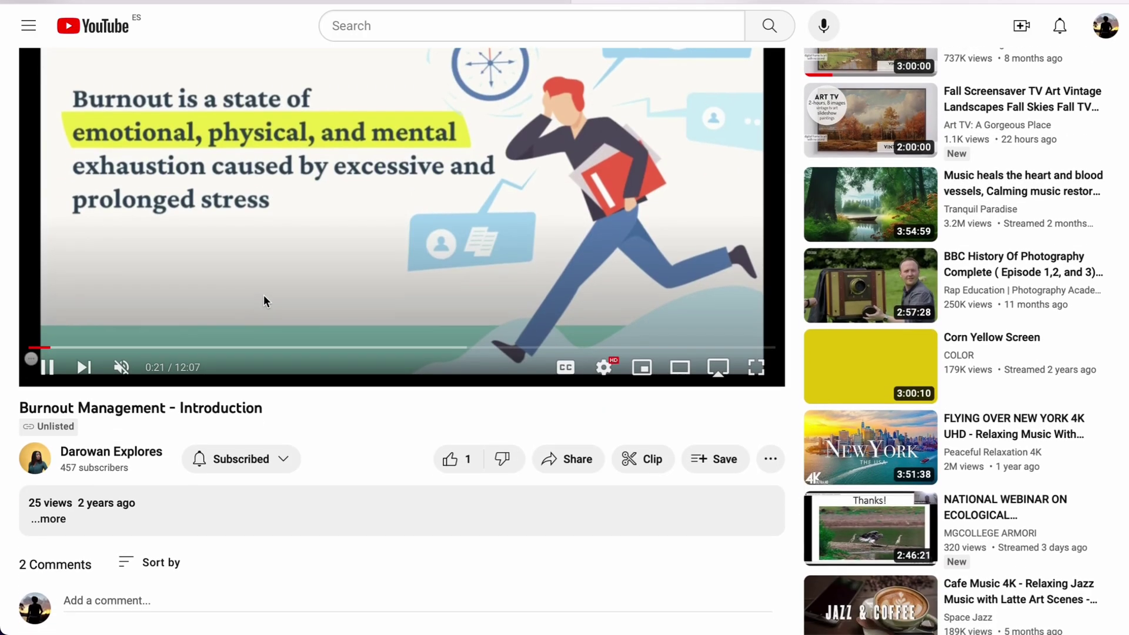
scroll(263, 295, up, 2)
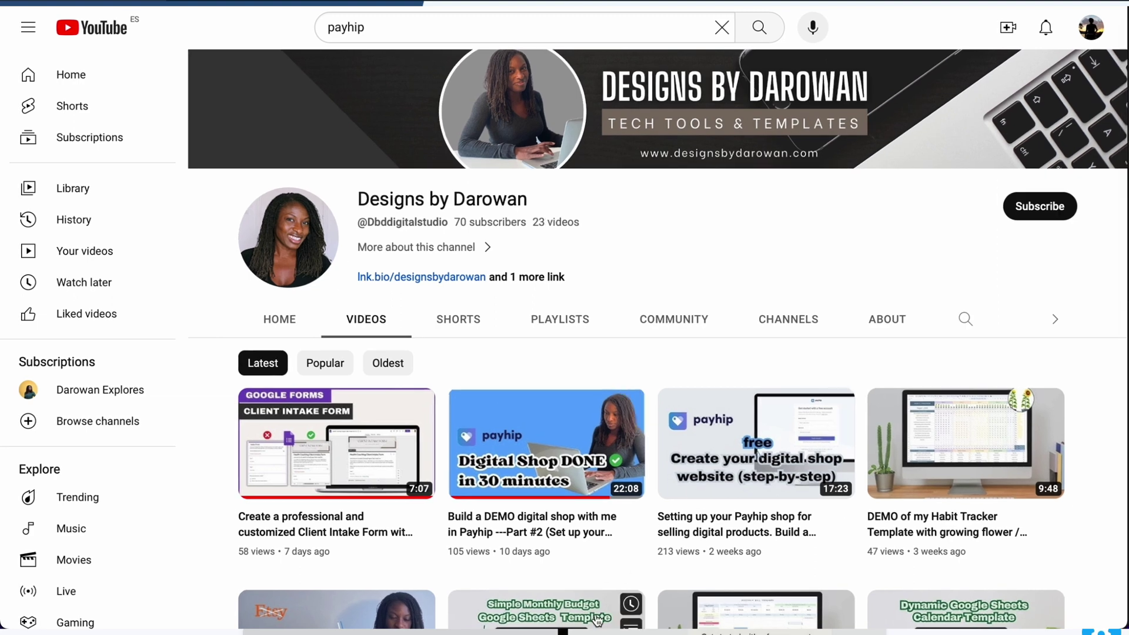
key(super+shift+5)
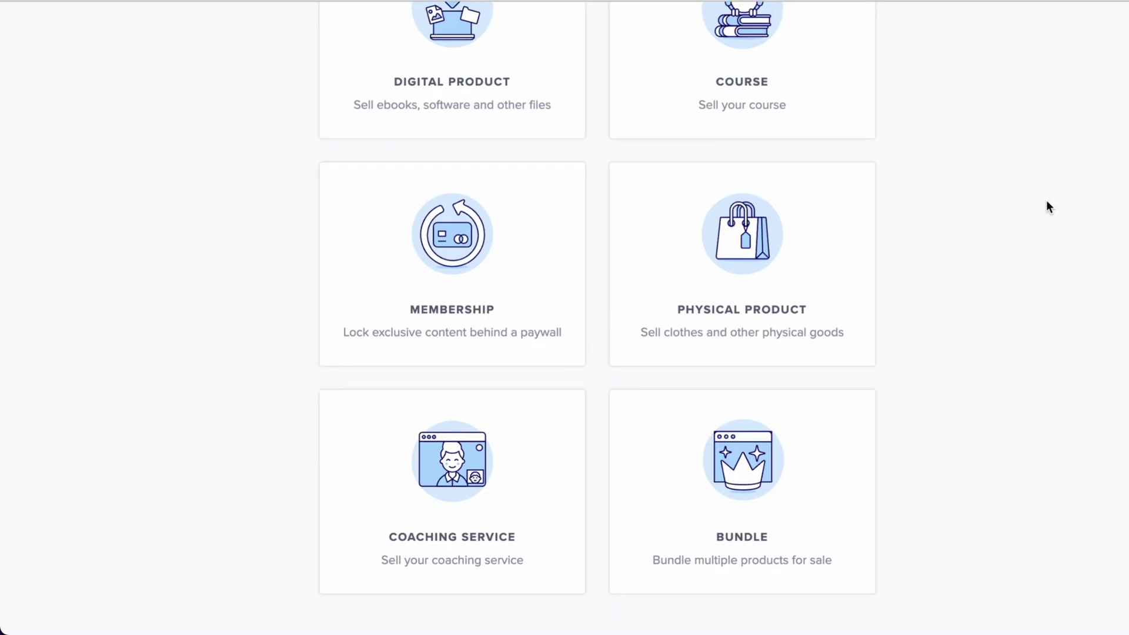
Scroll up through the 5-Day Sugar Detox community posts filtered to Day 1.
scroll(1047, 201, up, 3)
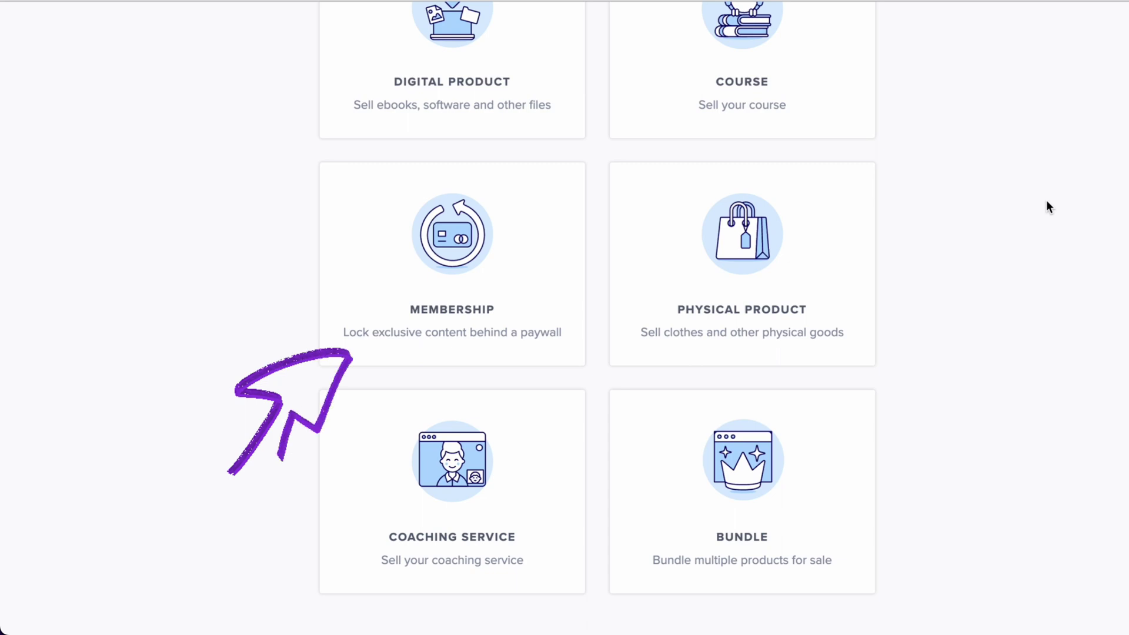
scroll(1047, 201, up, 3)
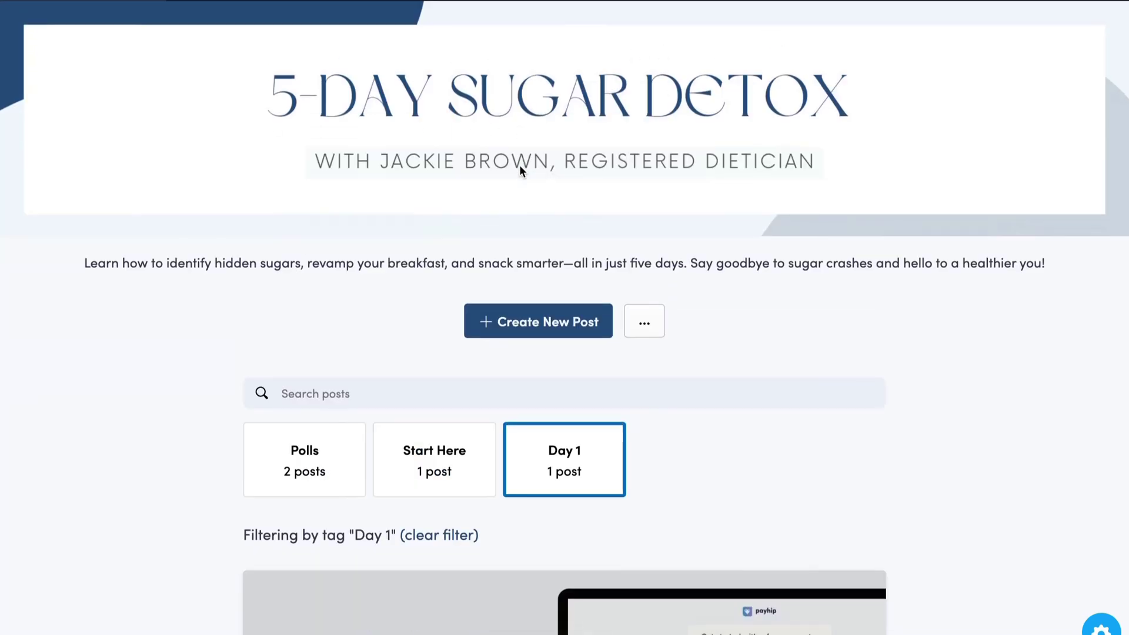
scroll(520, 169, down, 5)
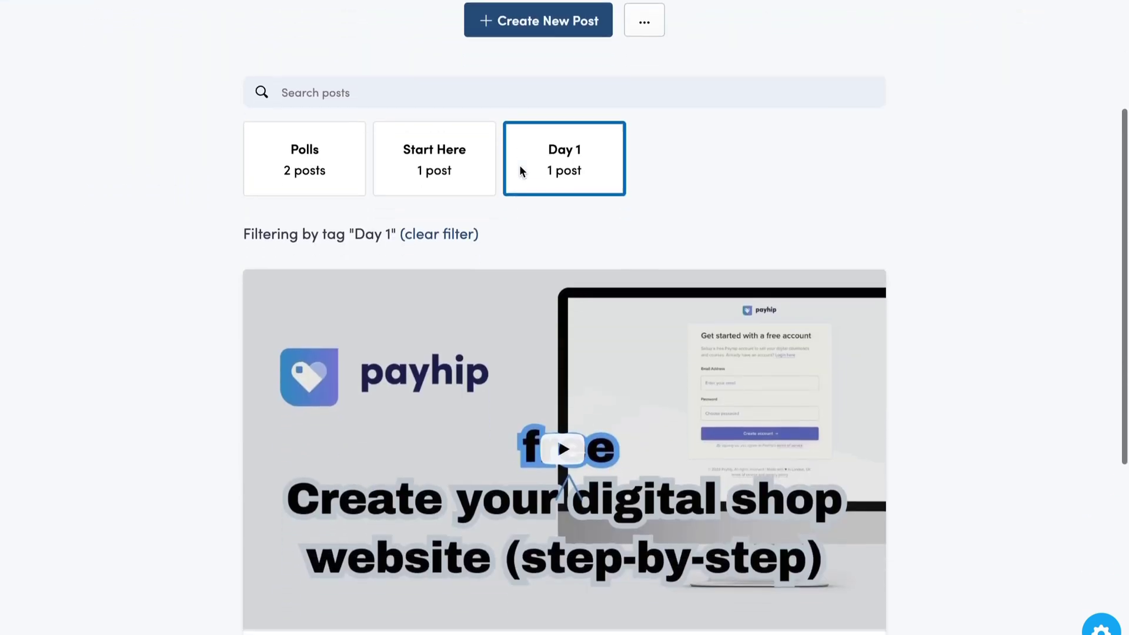
scroll(520, 167, up, 1)
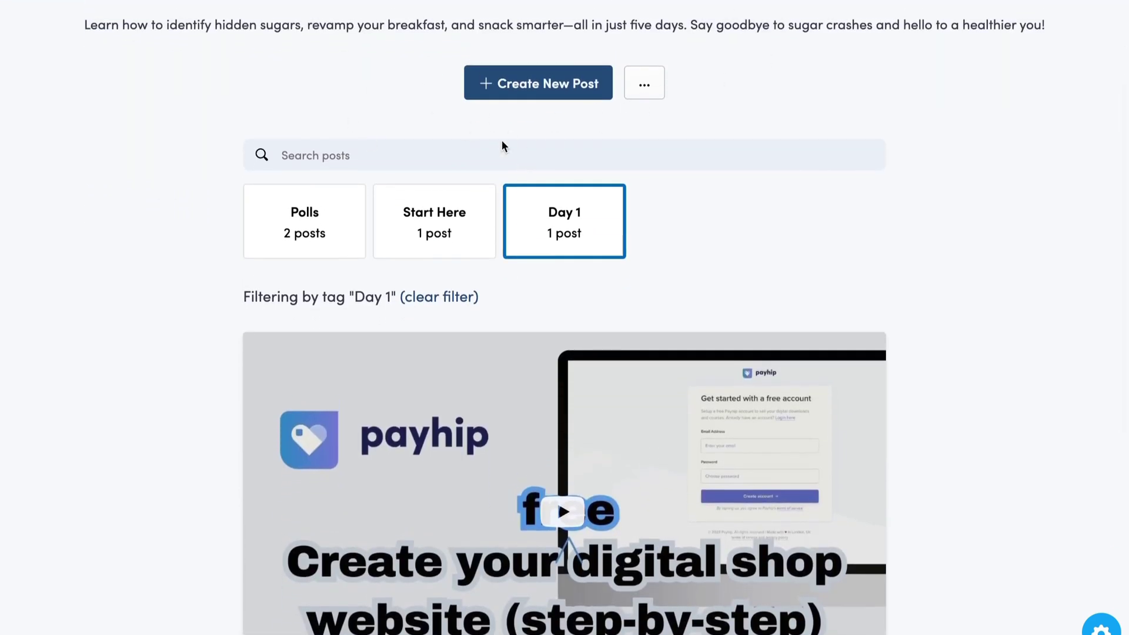
scroll(502, 146, down, 5)
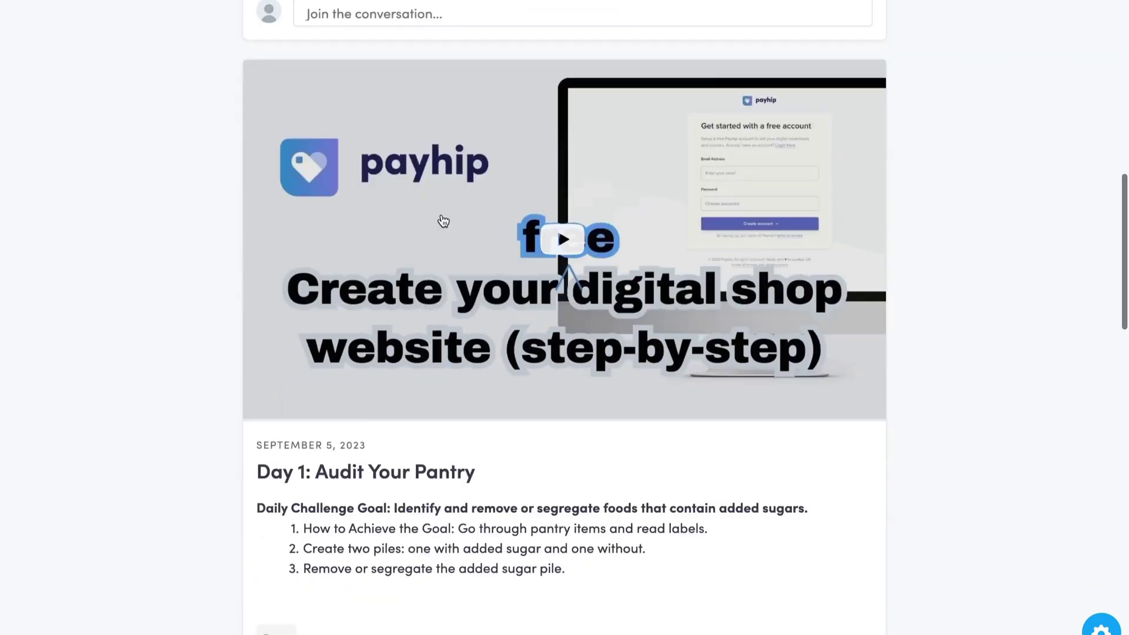
scroll(443, 220, down, 20)
scroll(441, 220, up, 6)
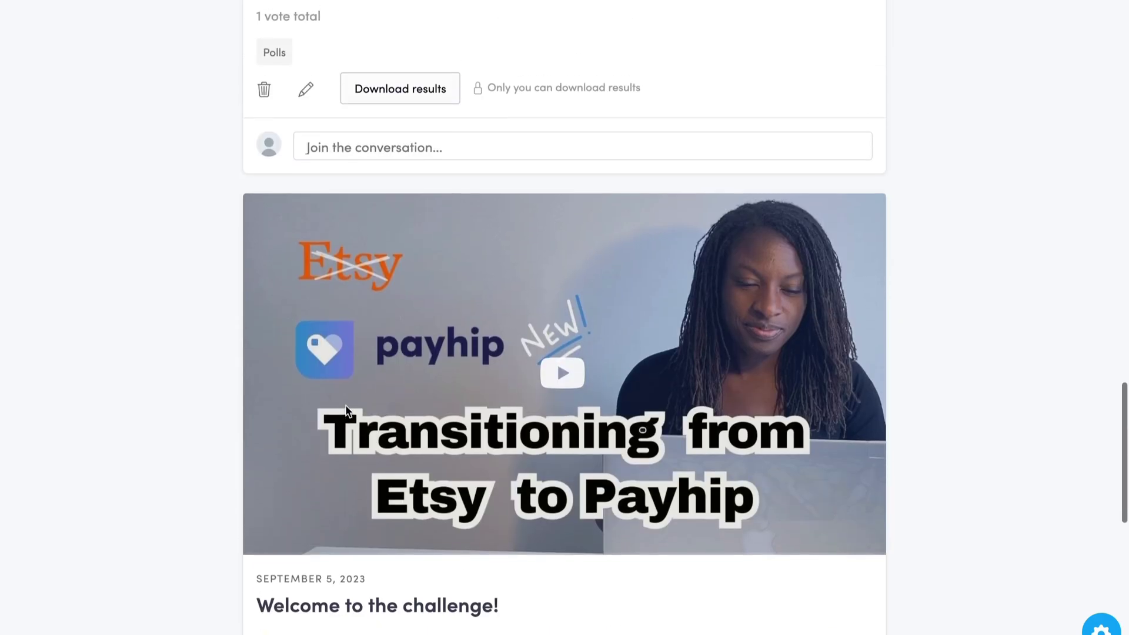
scroll(346, 410, down, 6)
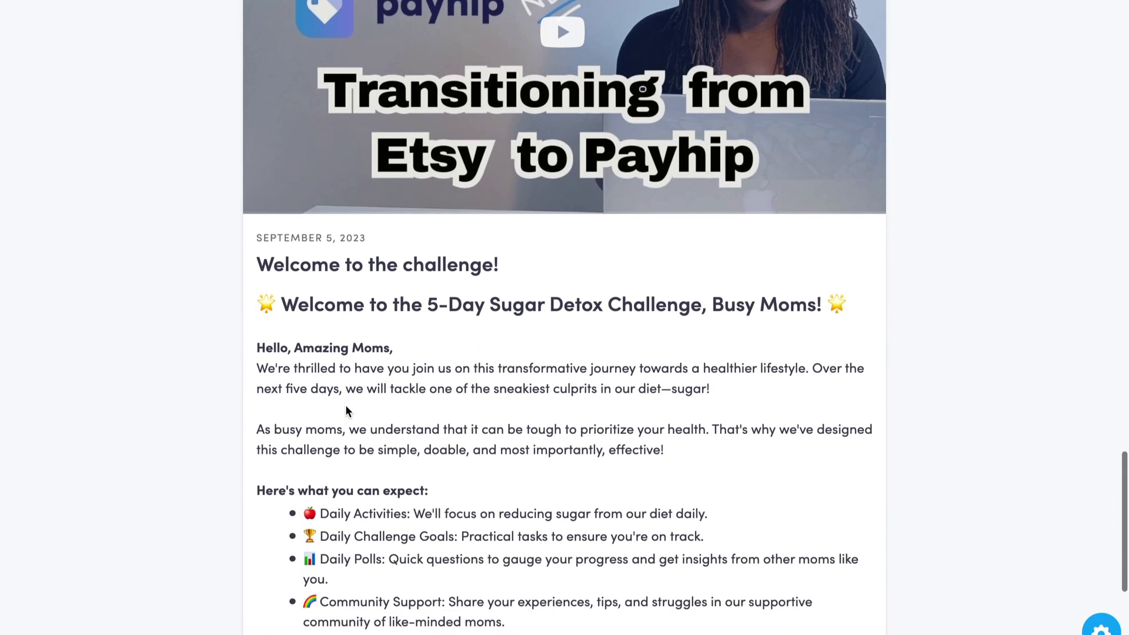
scroll(346, 409, down, 1)
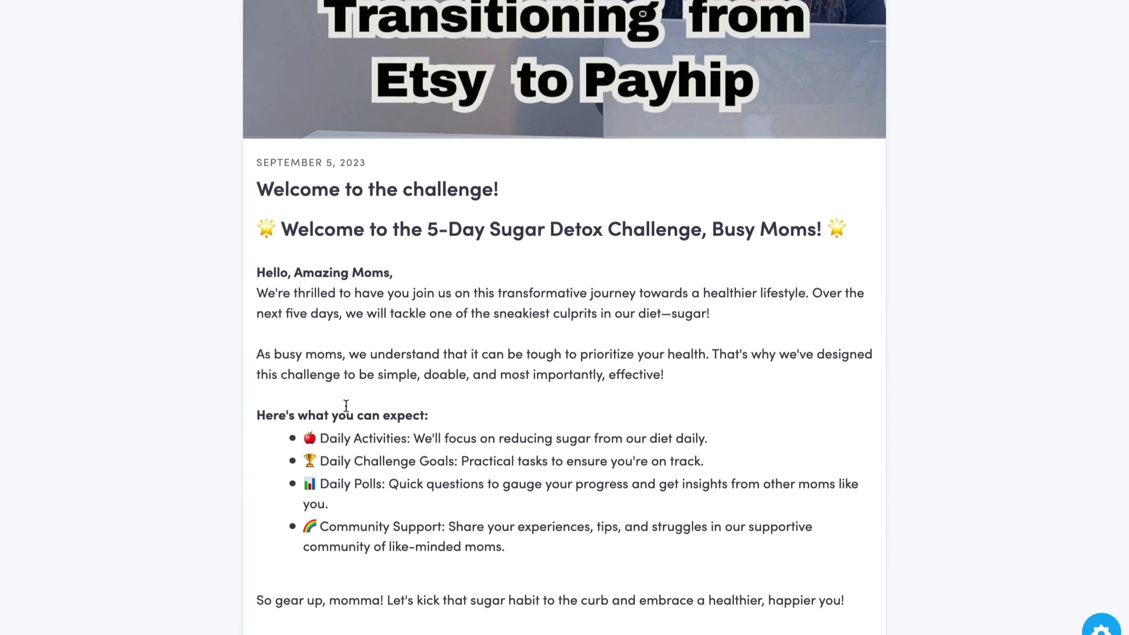
scroll(346, 406, down, 1)
scroll(346, 409, up, 2)
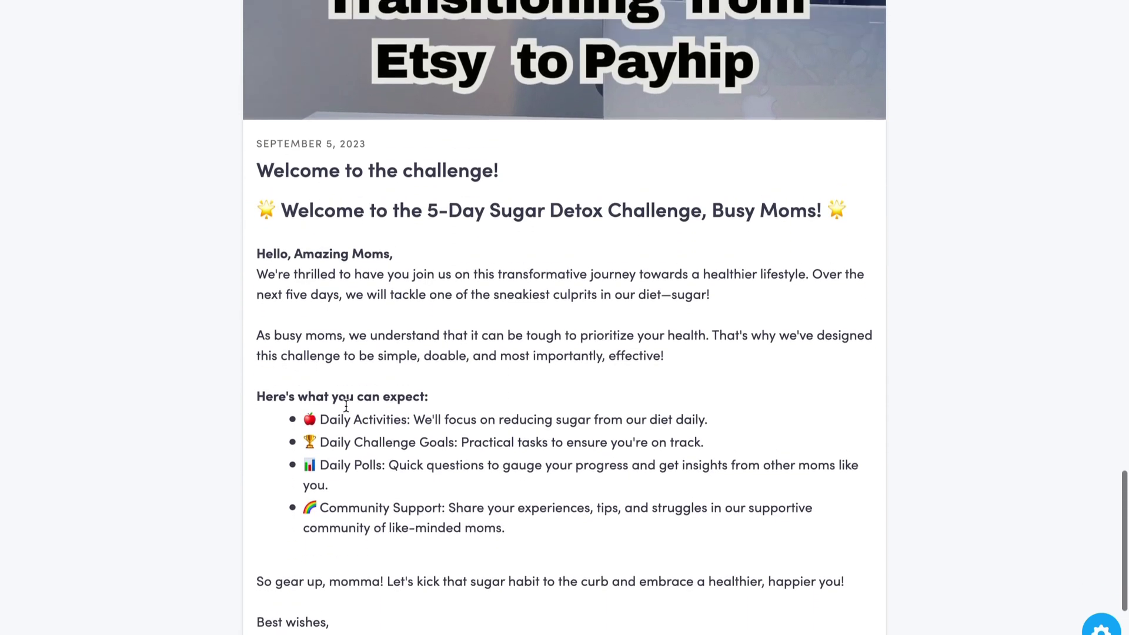
scroll(346, 410, up, 3)
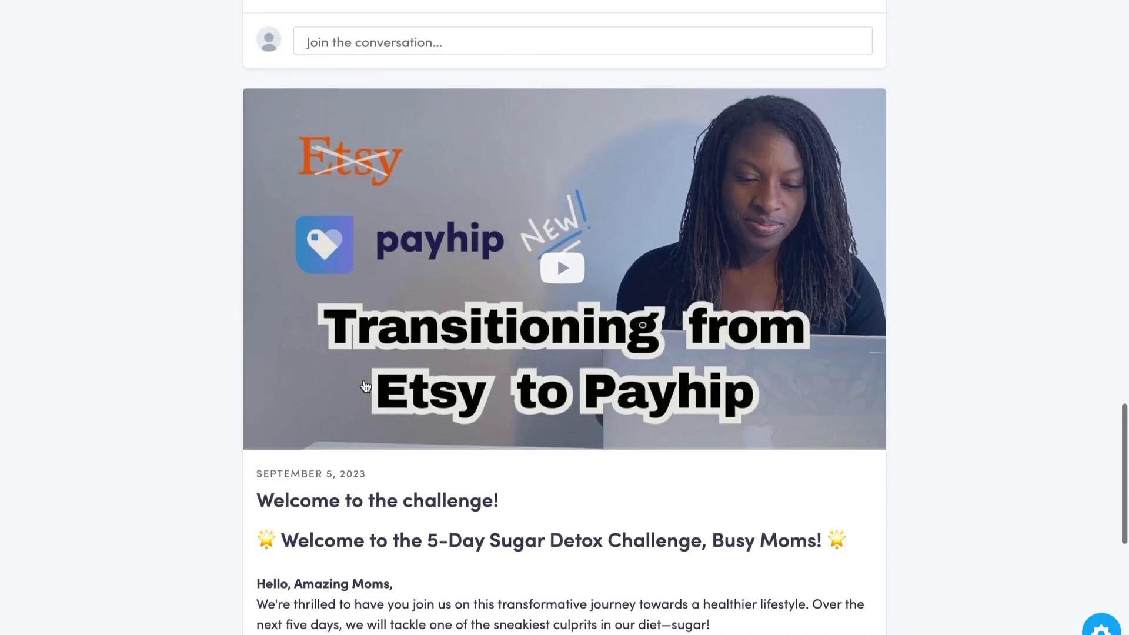
click(559, 283)
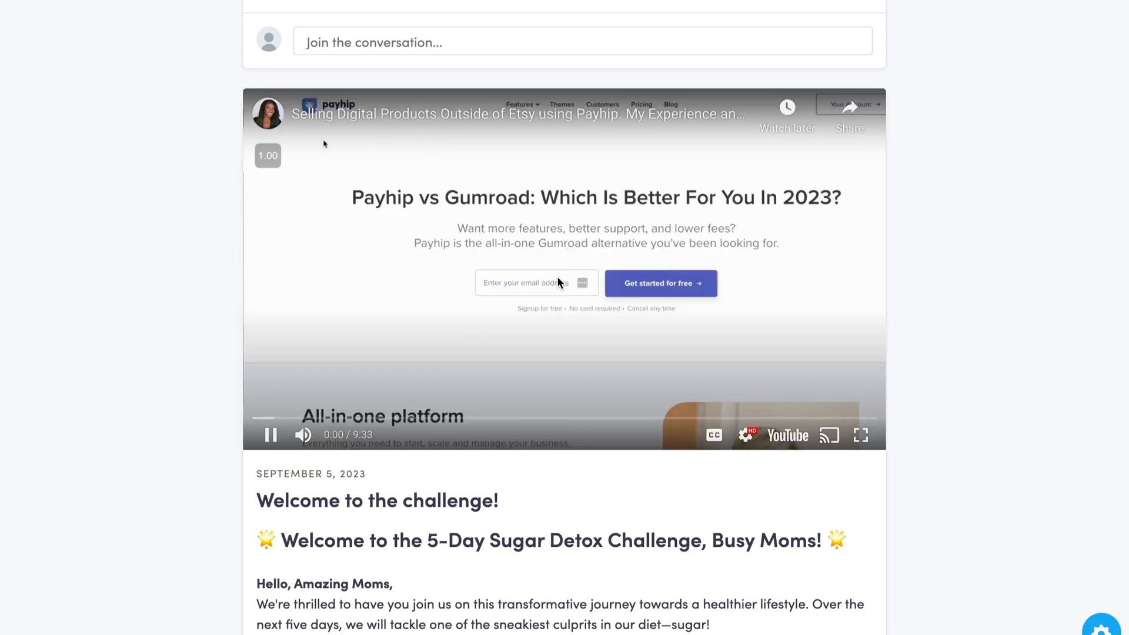
click(557, 278)
scroll(557, 277, down, 1)
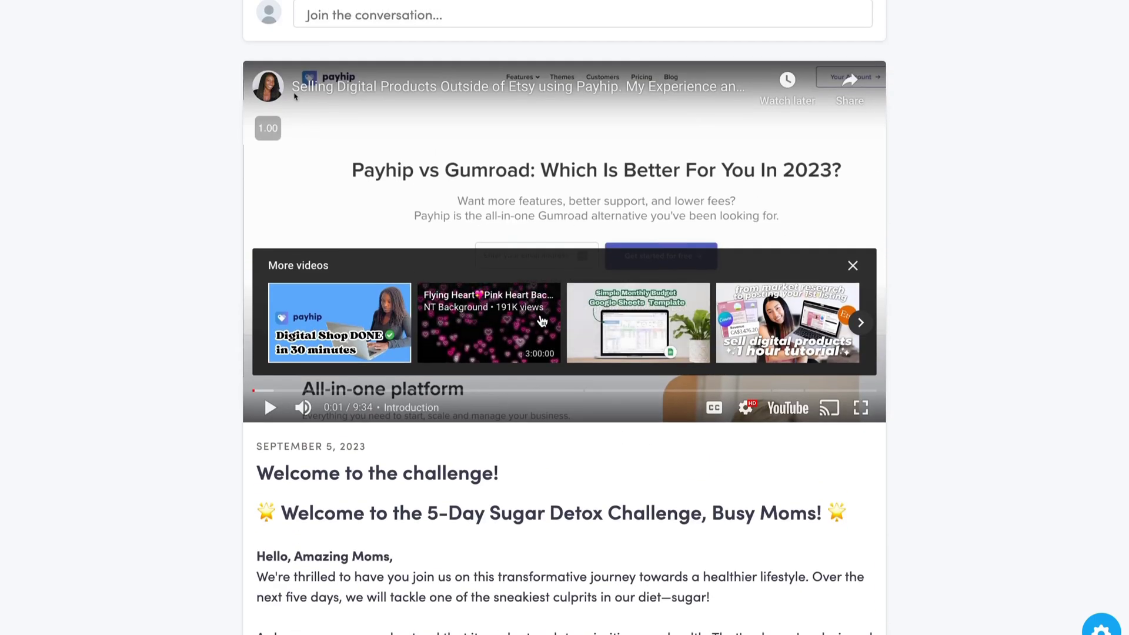
scroll(625, 252, up, 10)
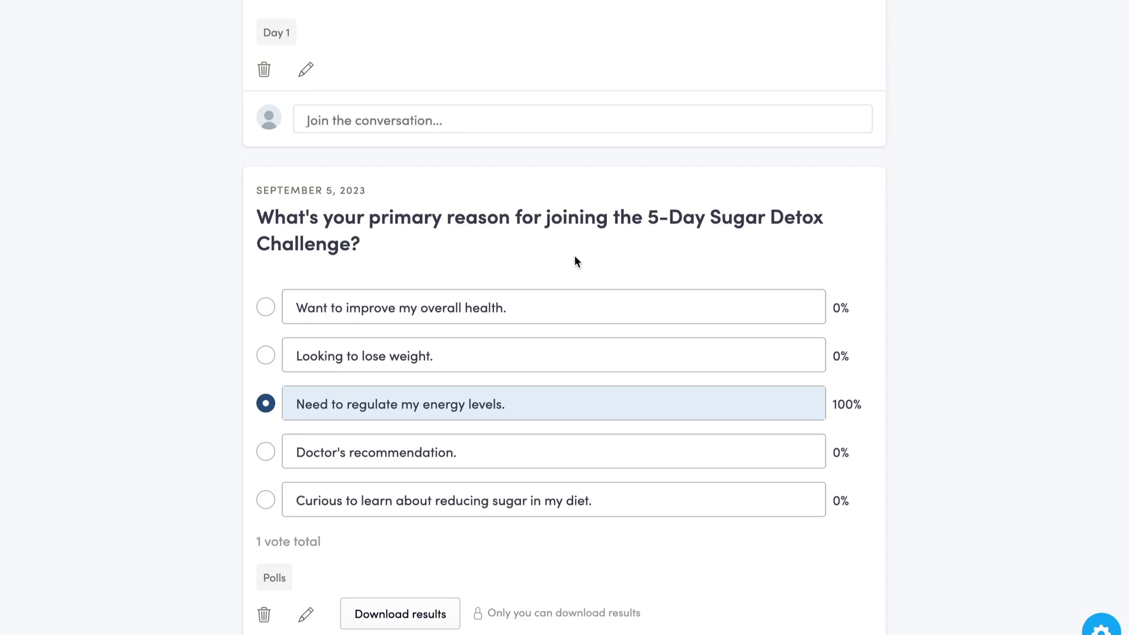
scroll(574, 261, down, 2)
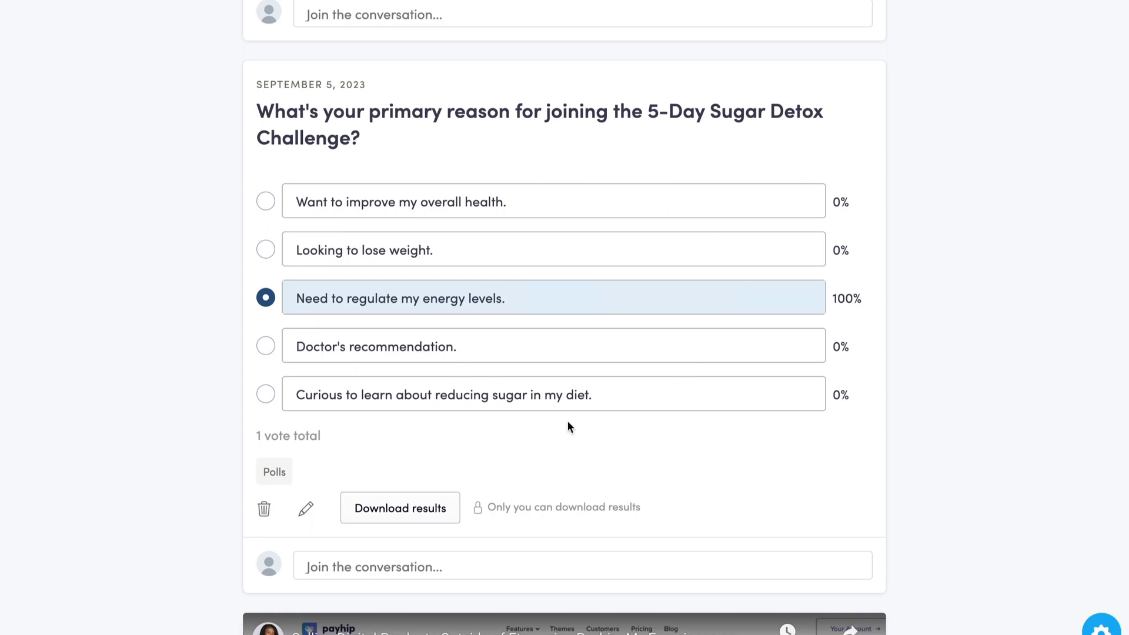
scroll(567, 423, down, 10)
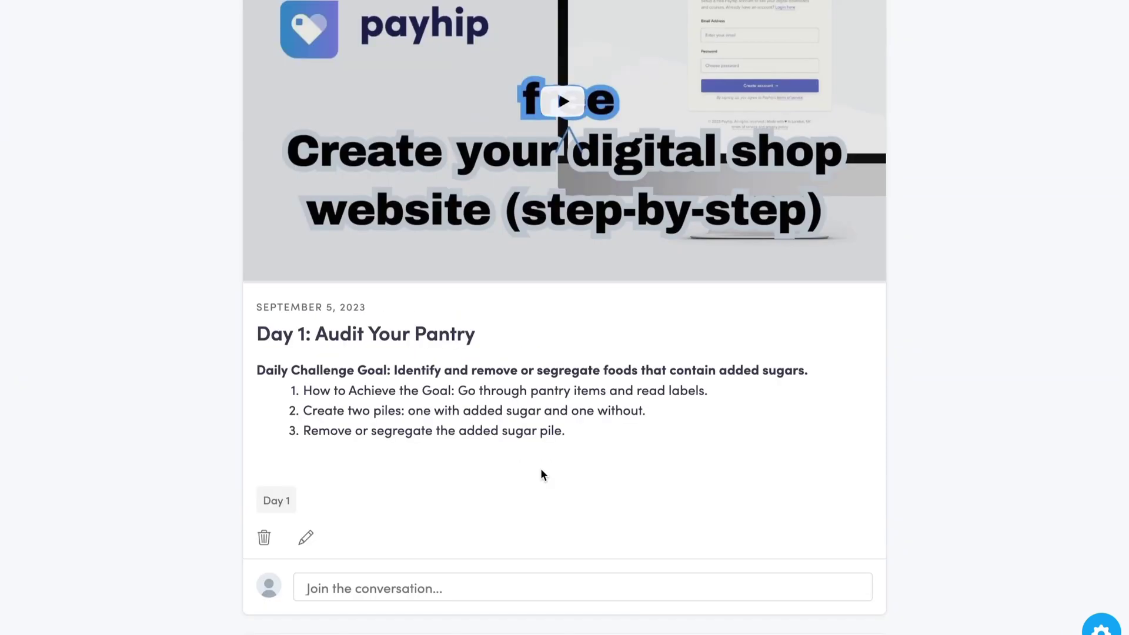
scroll(542, 474, down, 2)
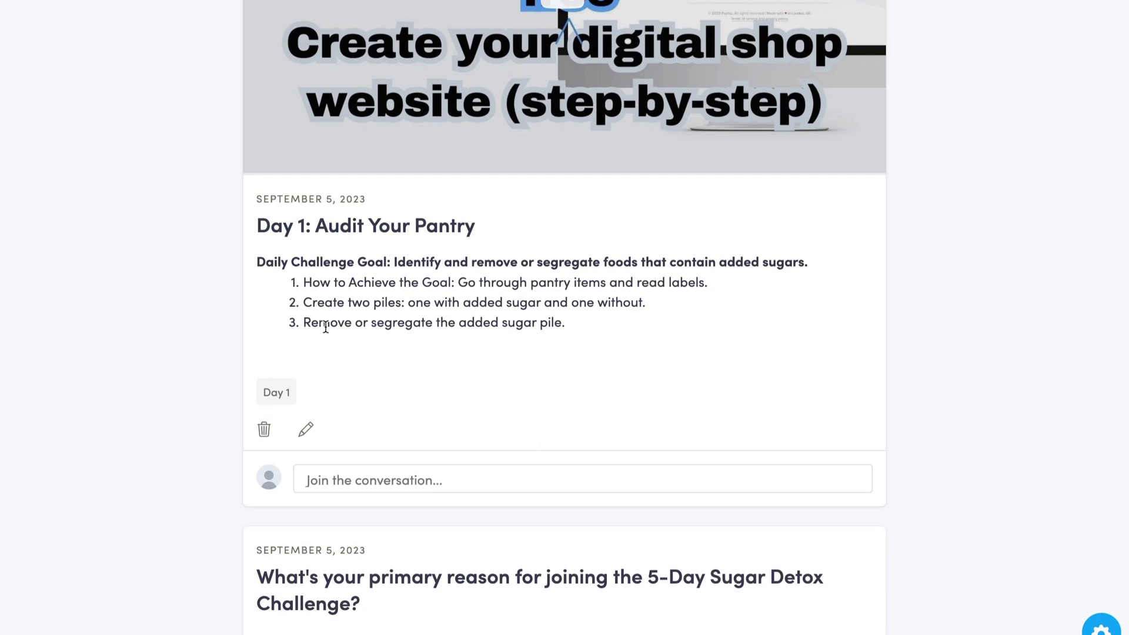
scroll(404, 255, up, 2)
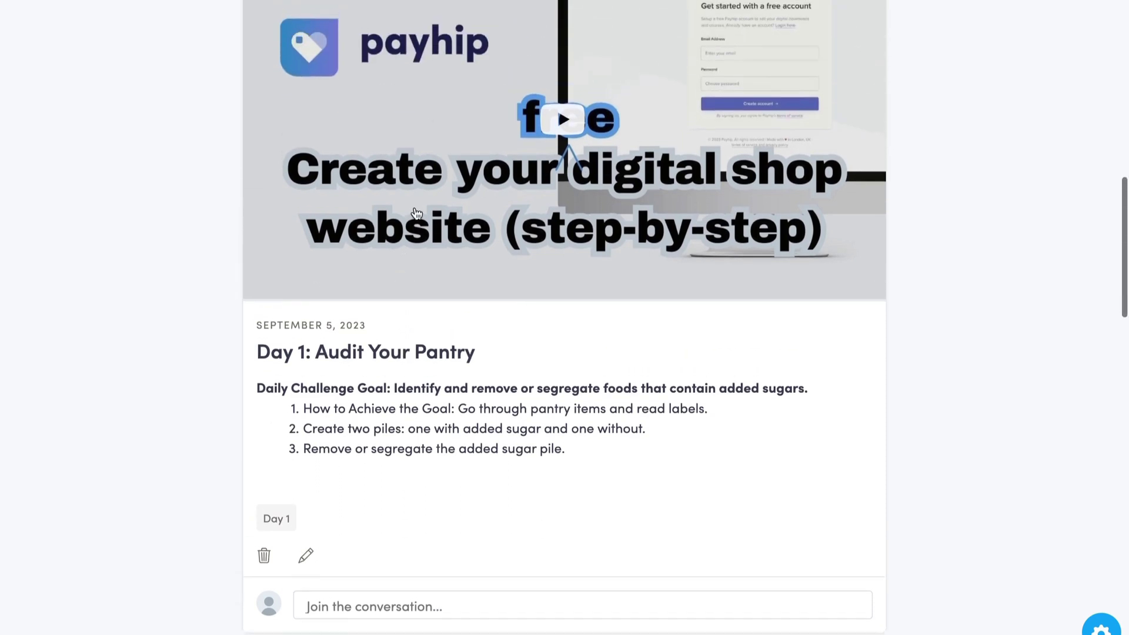
scroll(529, 200, up, 2)
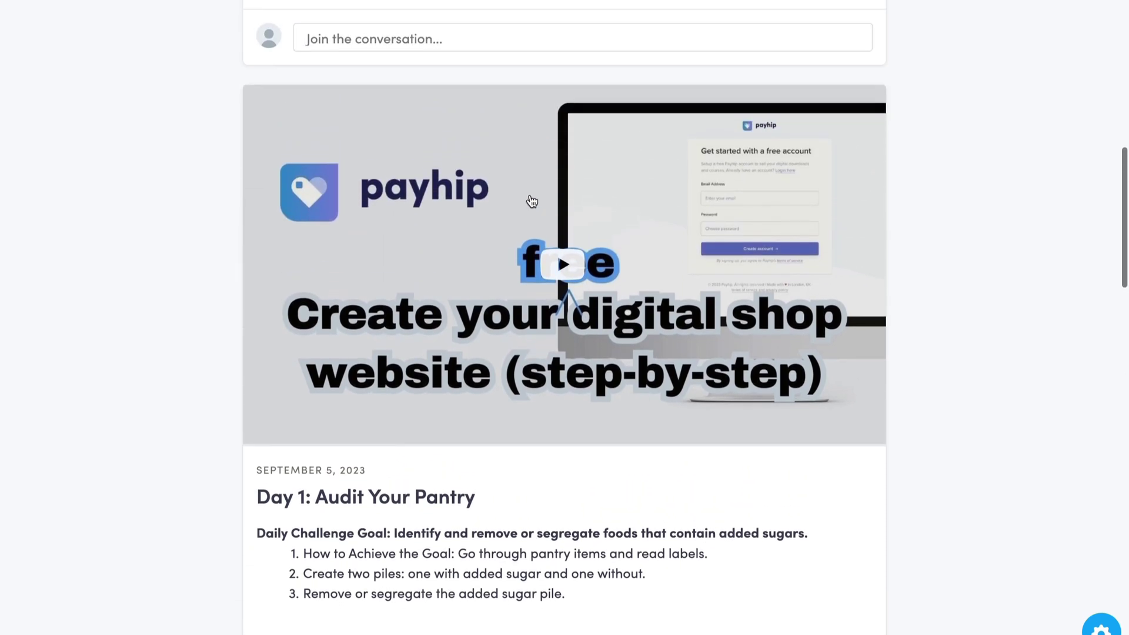
scroll(530, 202, down, 1)
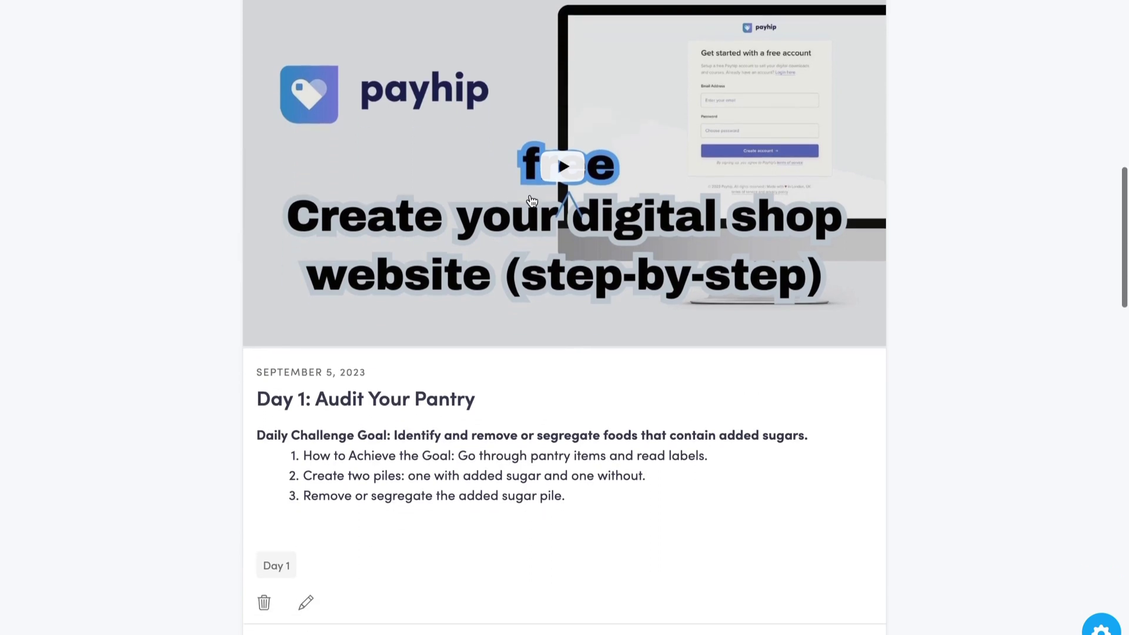
scroll(478, 434, up, 9)
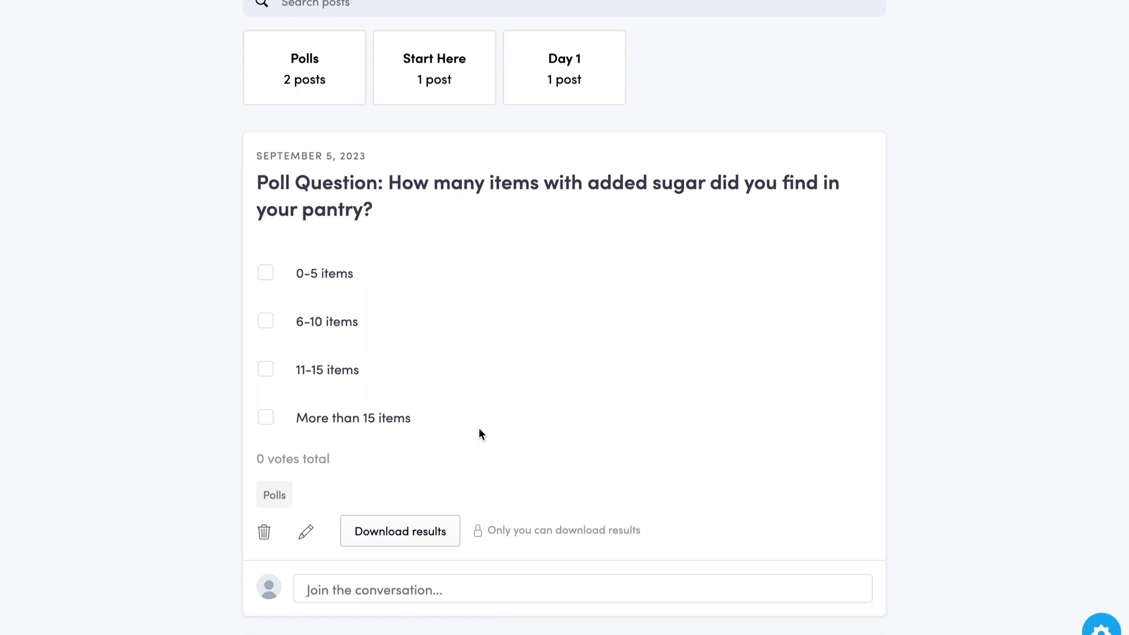
scroll(479, 434, up, 6)
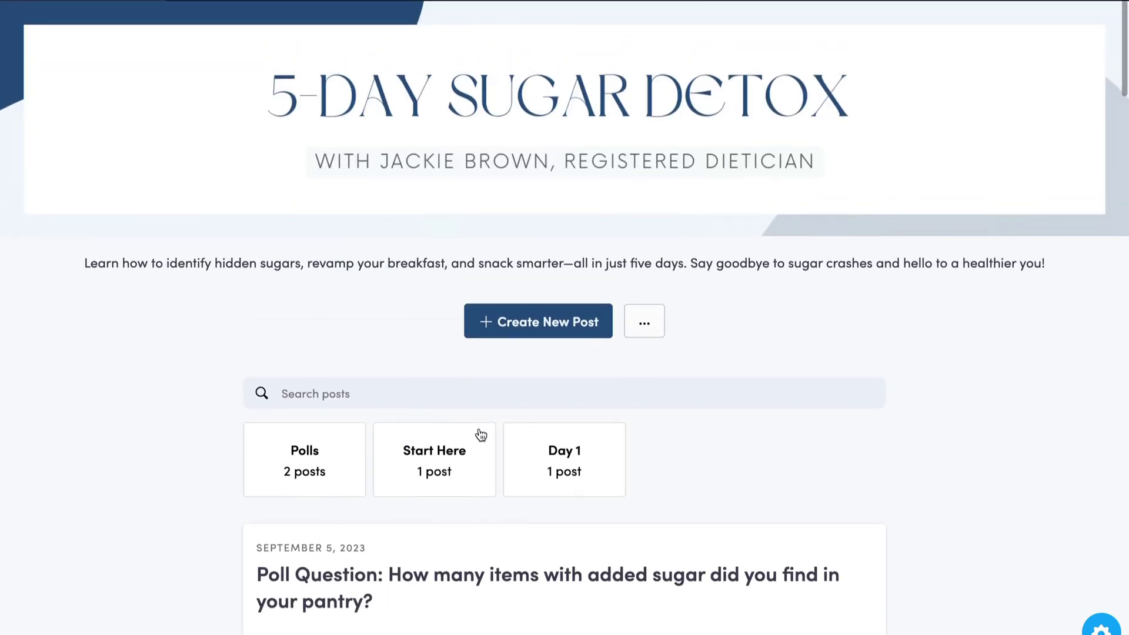
scroll(481, 434, down, 20)
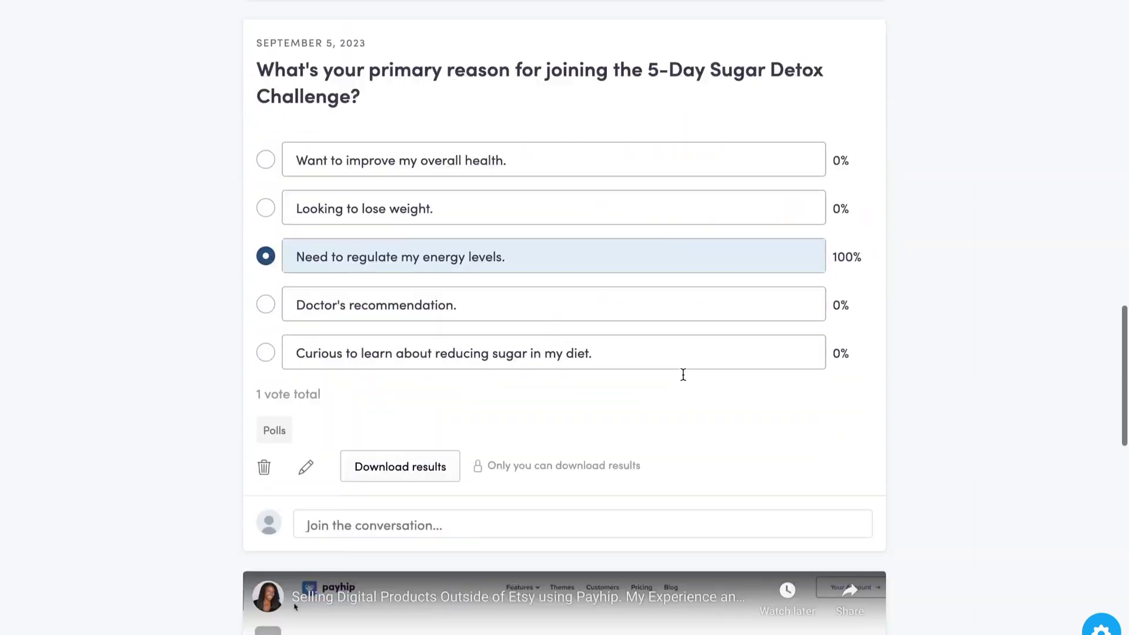
scroll(683, 374, down, 15)
scroll(683, 376, up, 8)
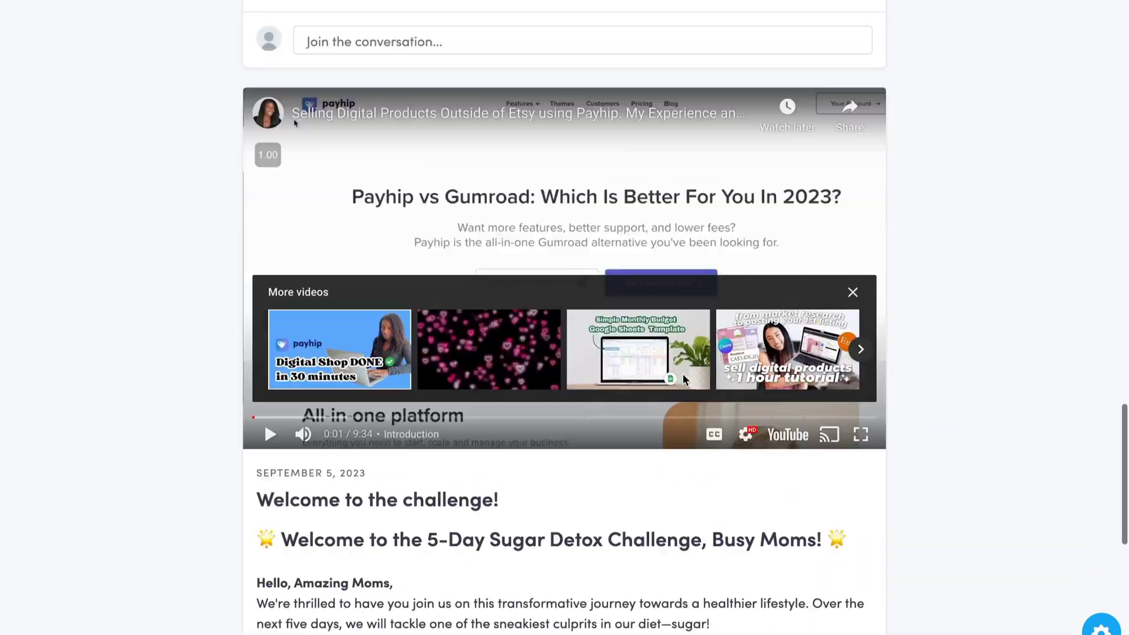
scroll(683, 372, up, 14)
scroll(682, 373, down, 20)
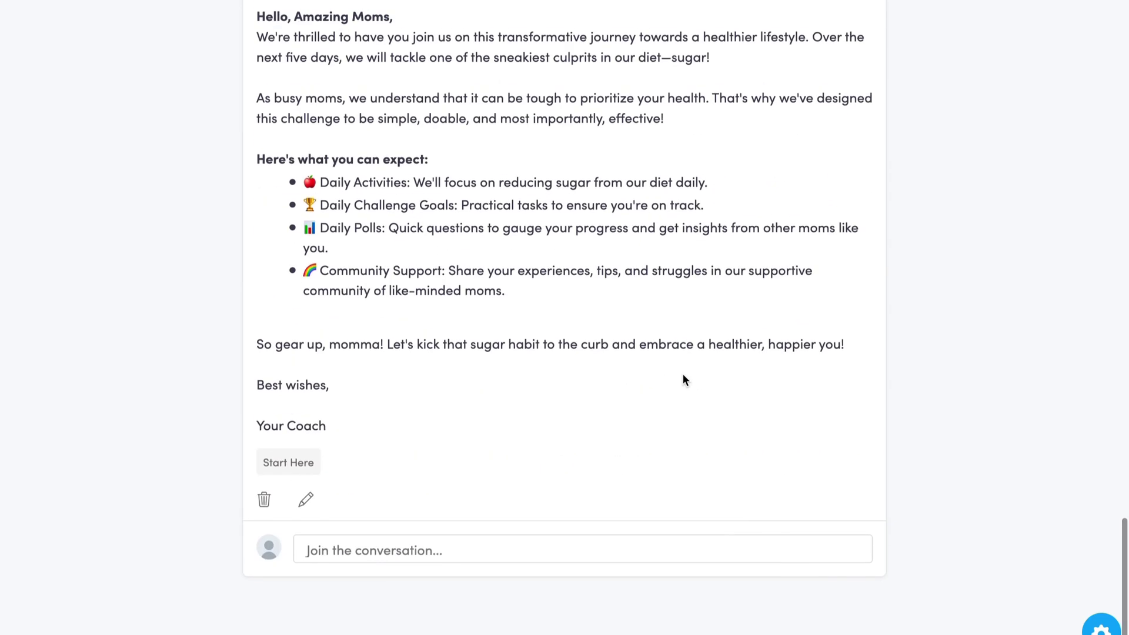
scroll(682, 373, up, 20)
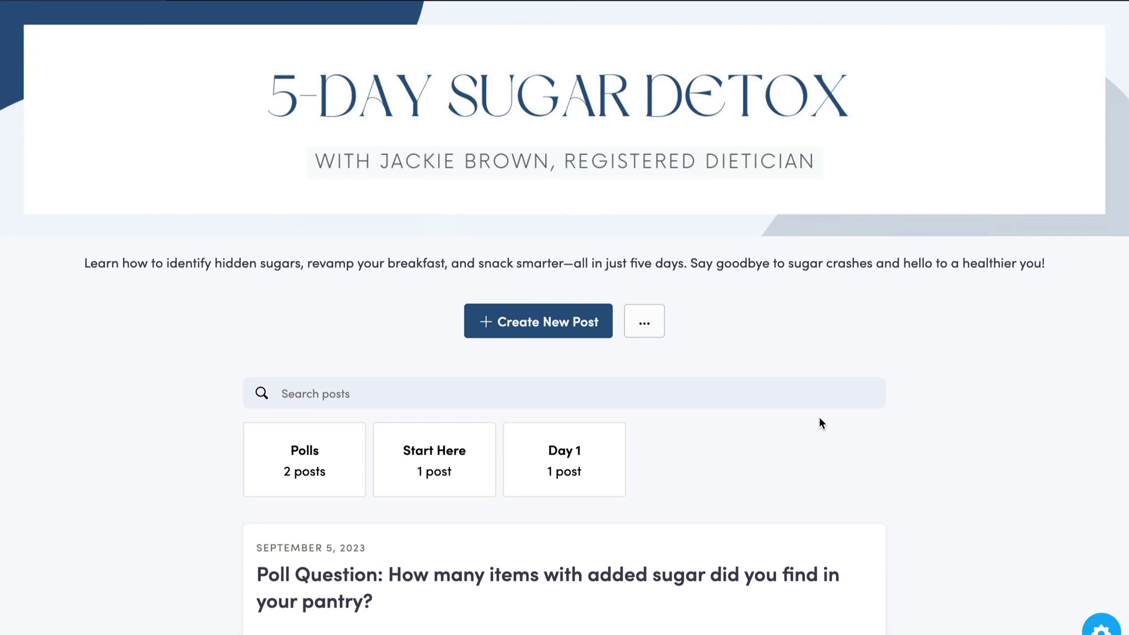
Start a new 5-Day Sugar Detox community post to get the Text, Video, Image, Link, Poll, Embed choices.
click(530, 331)
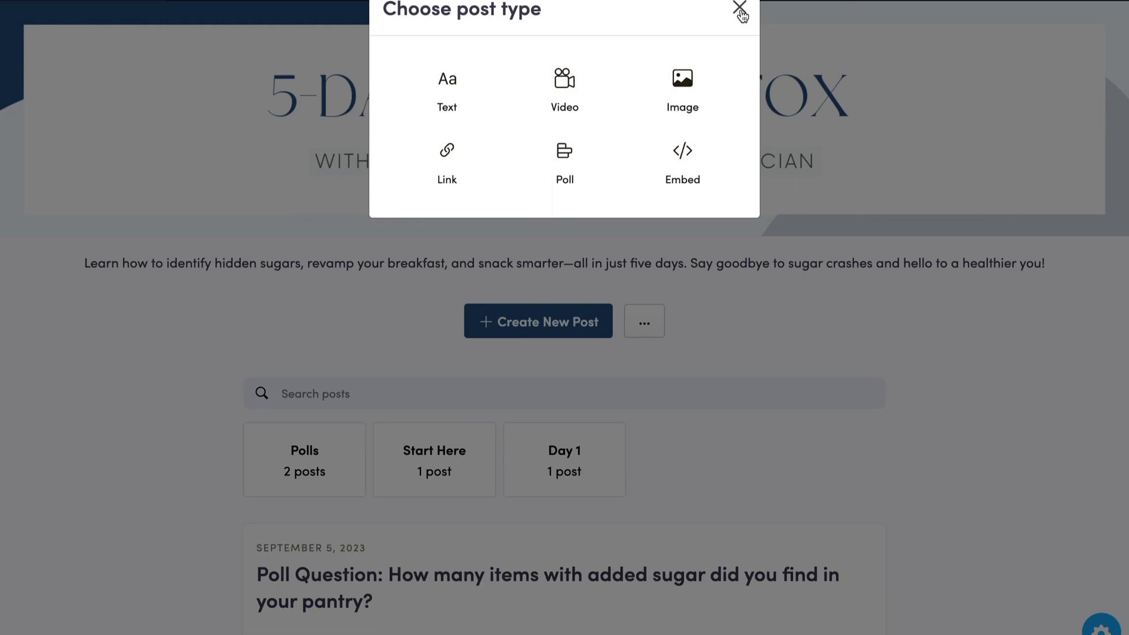
Choose a Text post and put the cursor in its title and content fields.
click(471, 104)
click(386, 305)
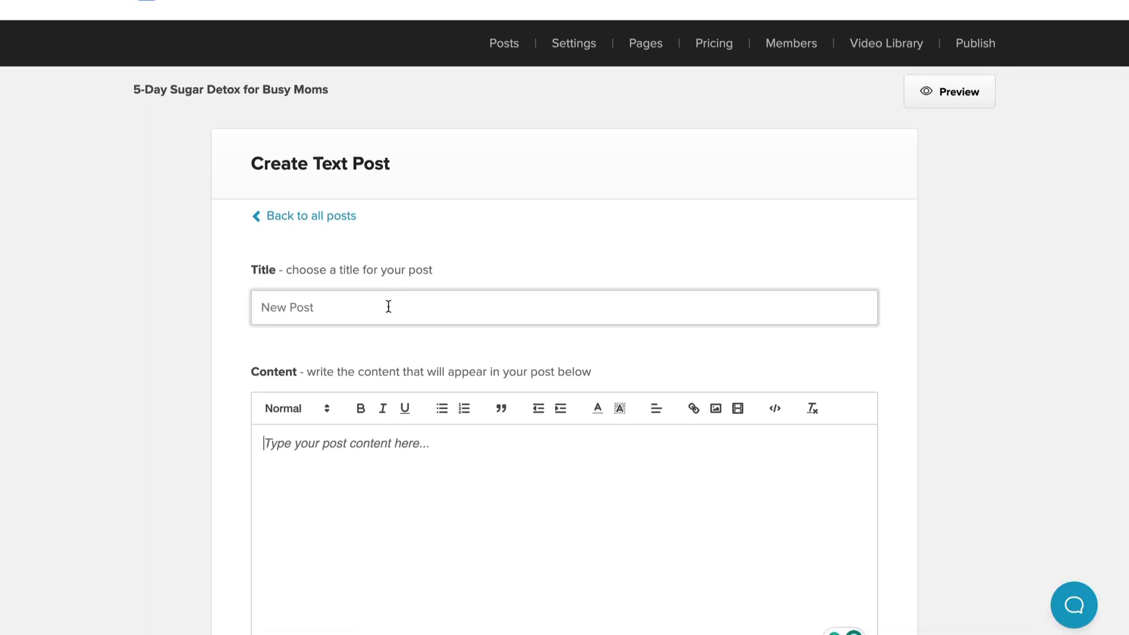
scroll(389, 312, down, 2)
scroll(391, 306, down, 3)
click(400, 287)
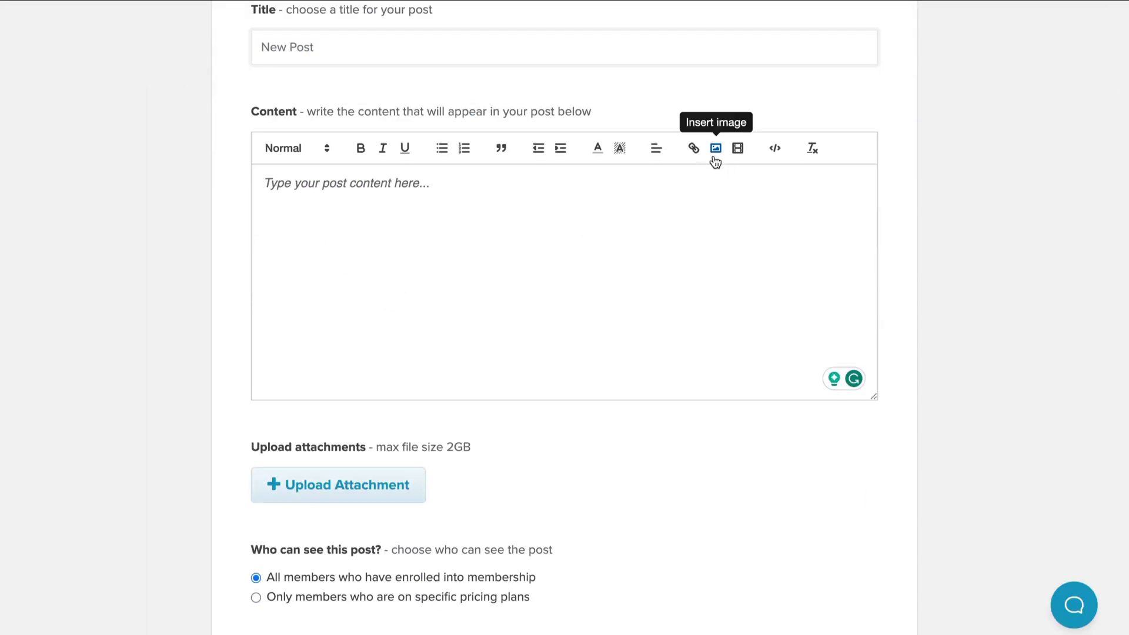
Scroll down the post form to the visibility, tags and Publish Now settings.
scroll(646, 227, up, 3)
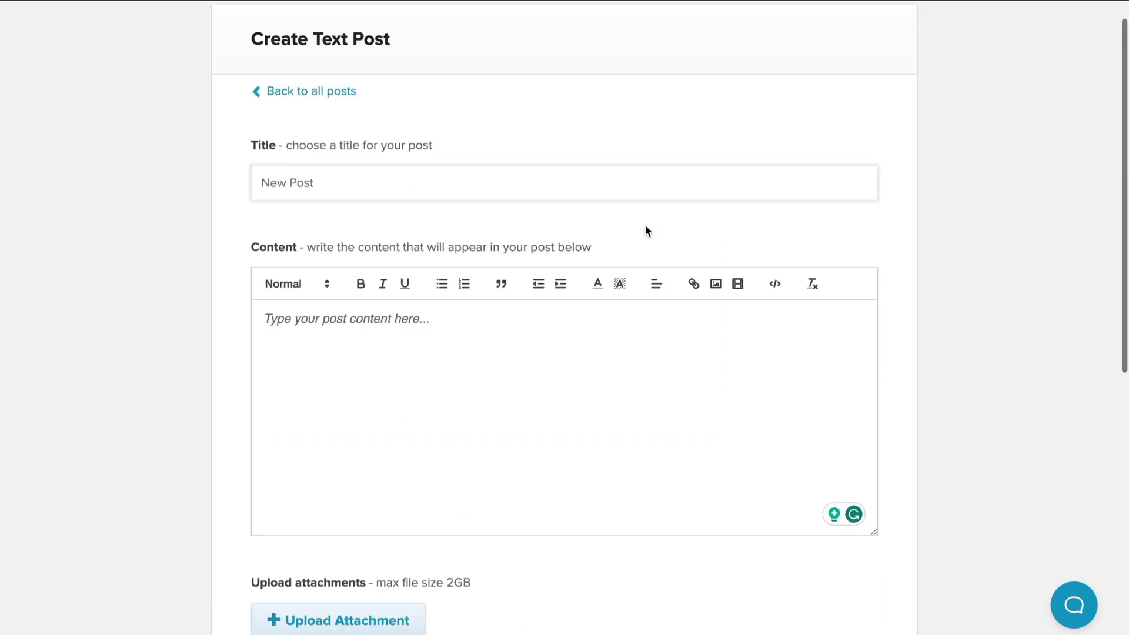
scroll(646, 229, up, 3)
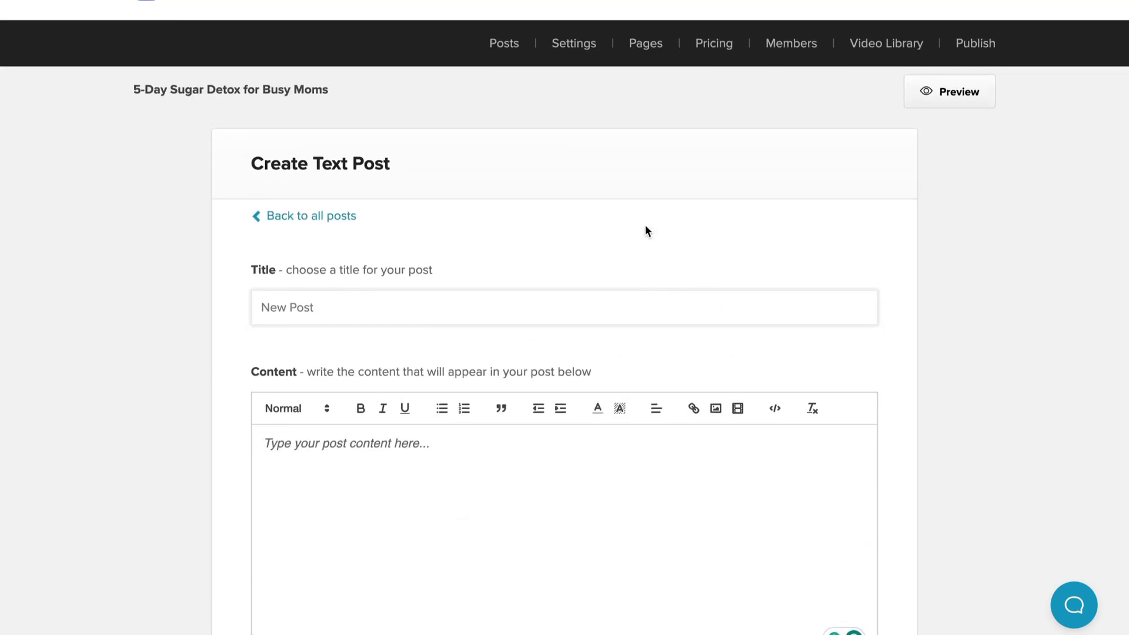
scroll(646, 230, down, 3)
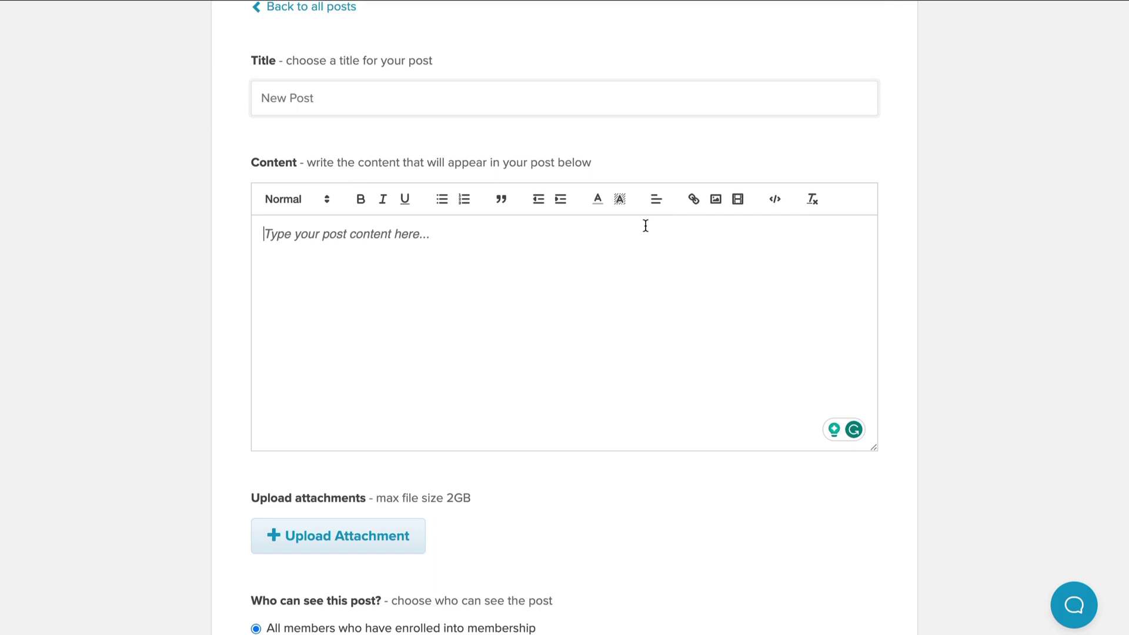
scroll(646, 227, down, 1)
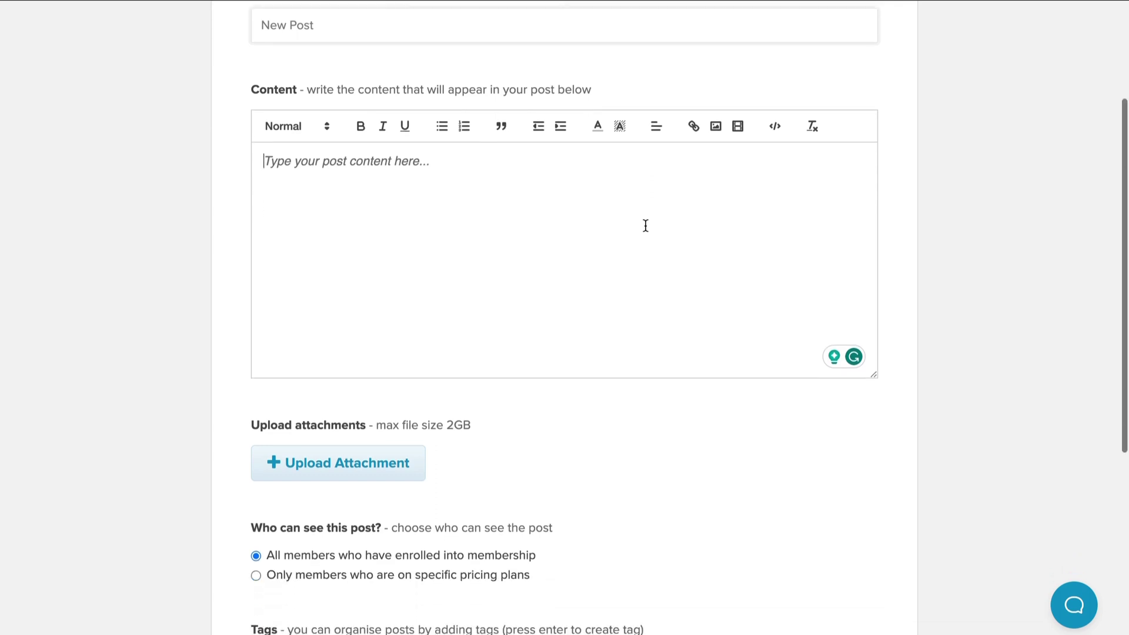
scroll(645, 229, down, 3)
scroll(646, 231, down, 3)
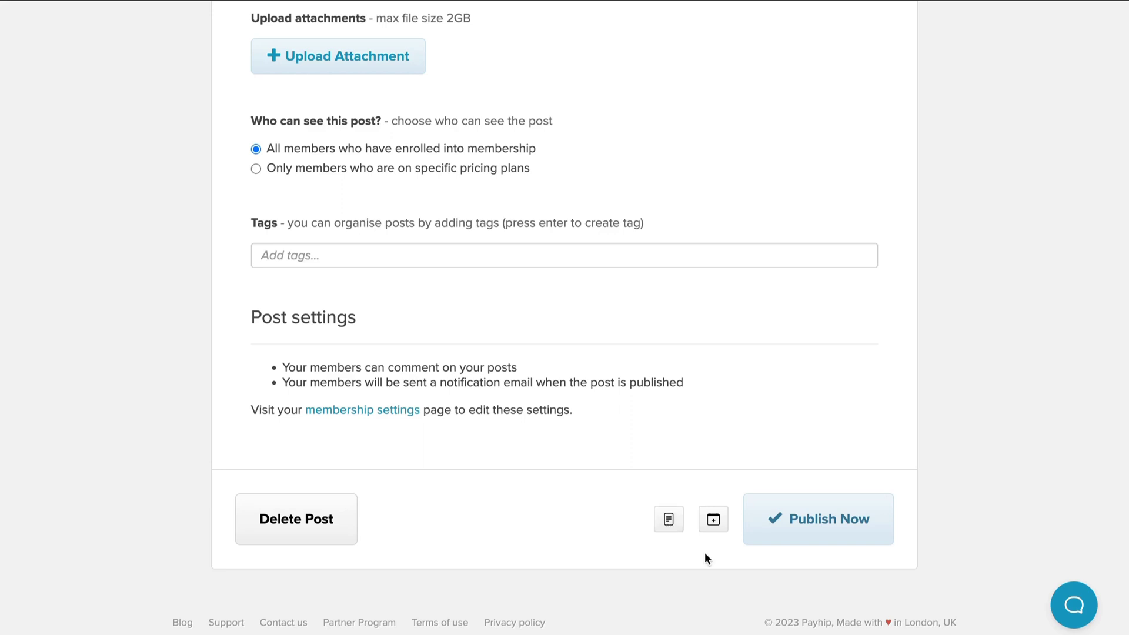
Schedule the text post to publish on 09/13/2023 at 09:09 AM CEST.
click(715, 520)
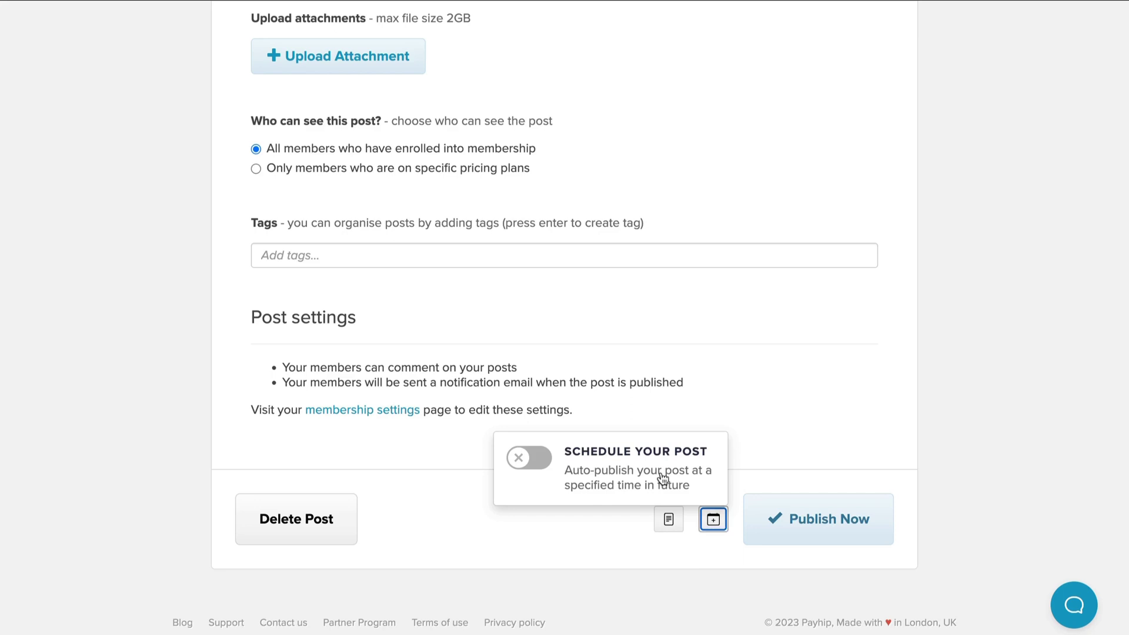
click(529, 458)
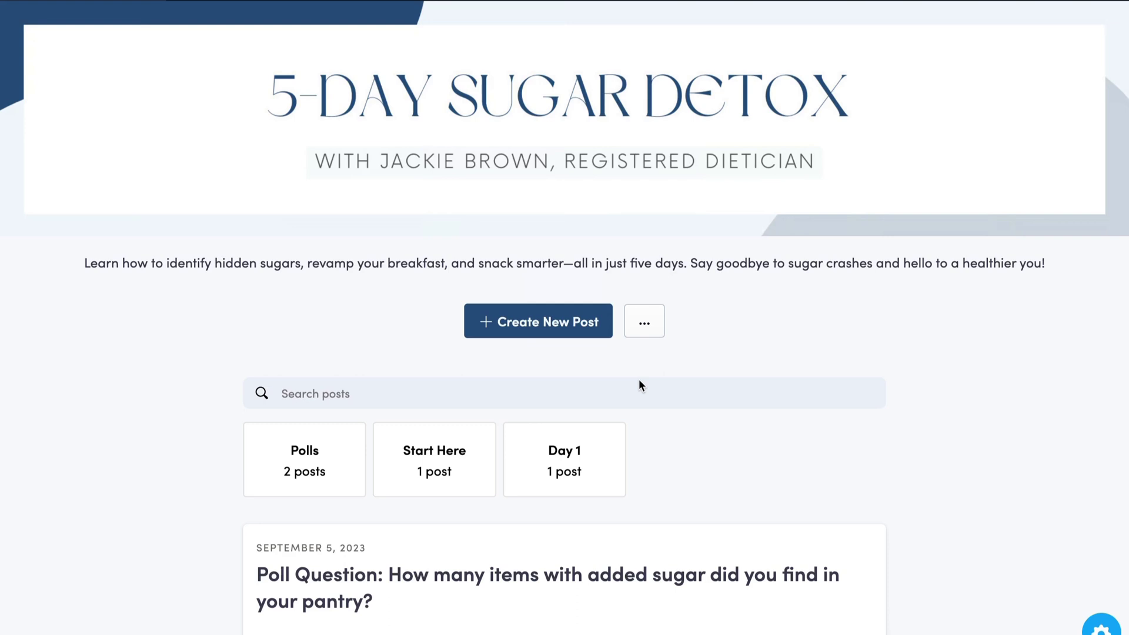
Scroll the community feed, then go back to the Posts overview showing 4 published posts.
scroll(640, 381, down, 6)
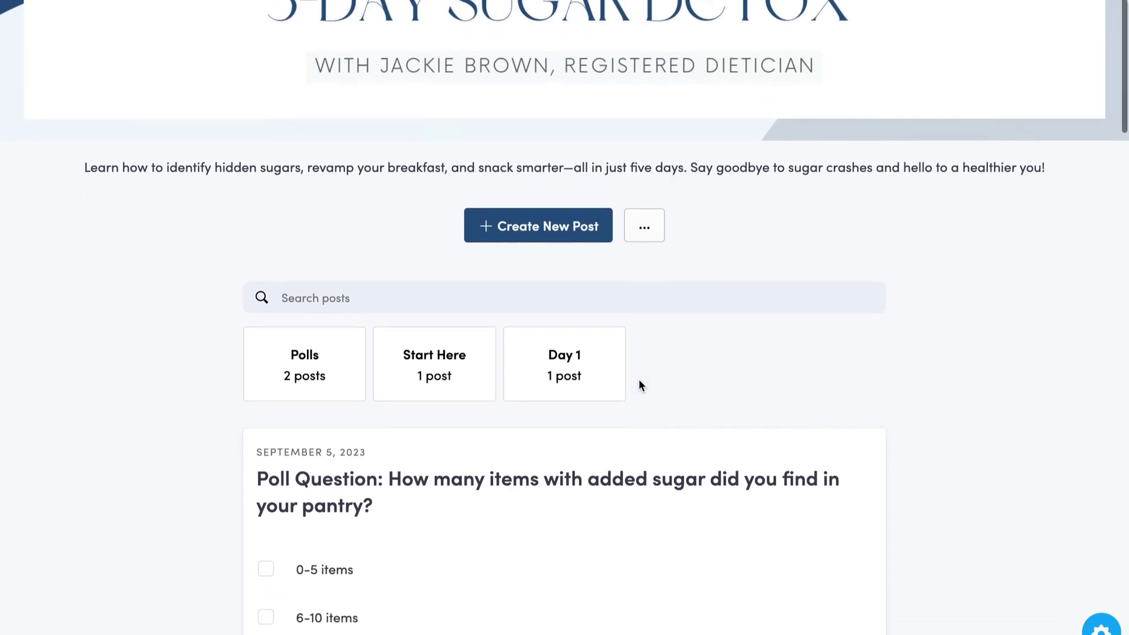
scroll(639, 381, down, 7)
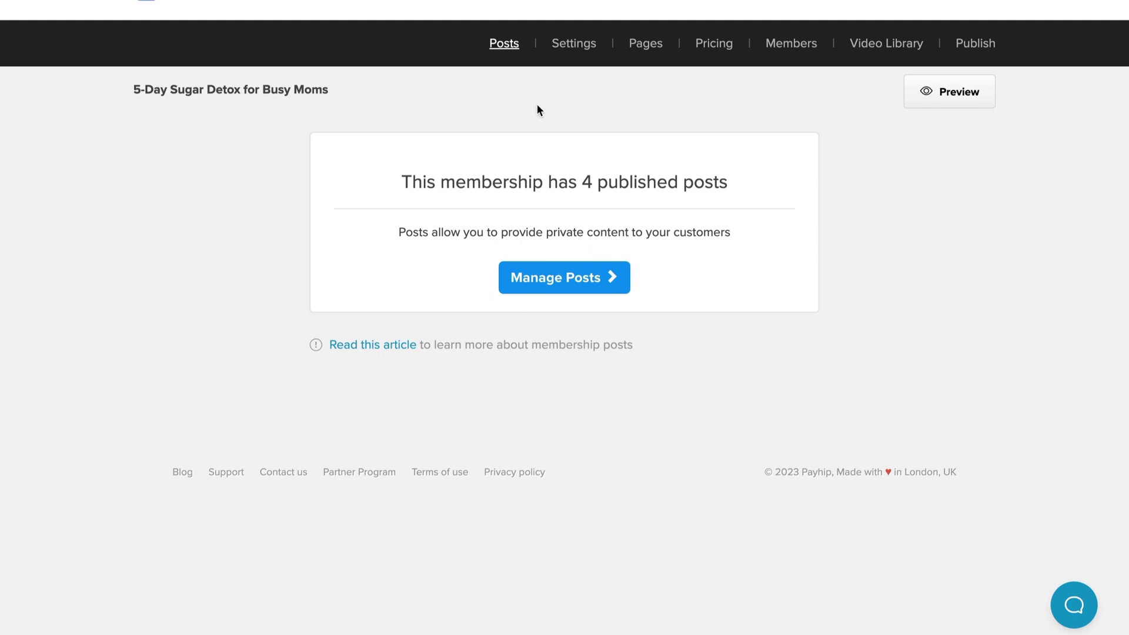
click(575, 44)
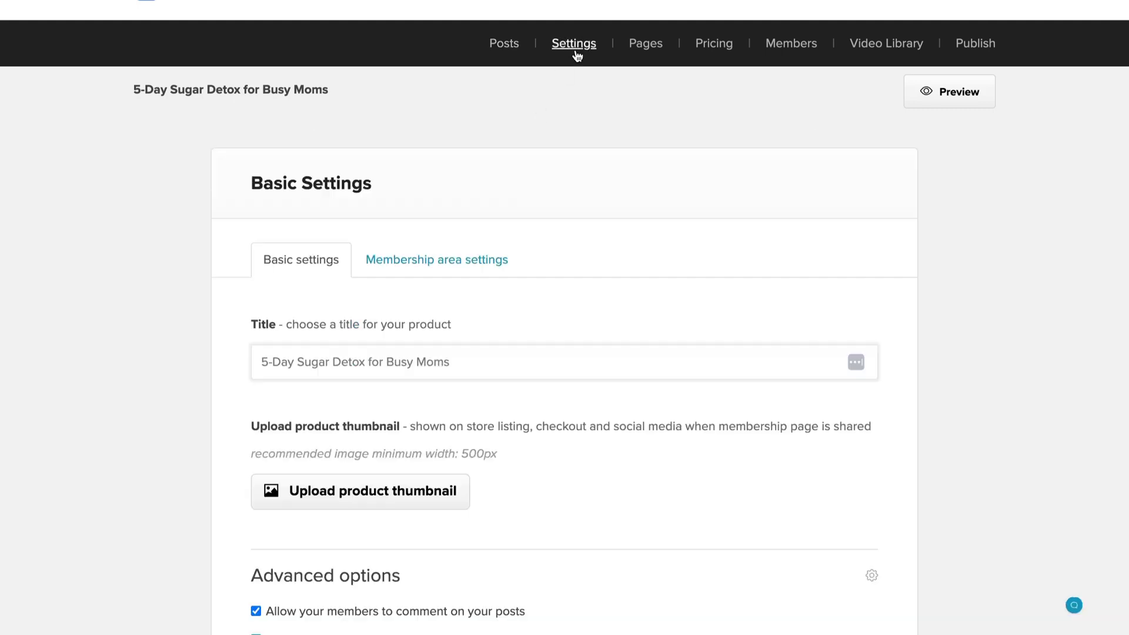
scroll(501, 283, down, 6)
scroll(502, 284, up, 7)
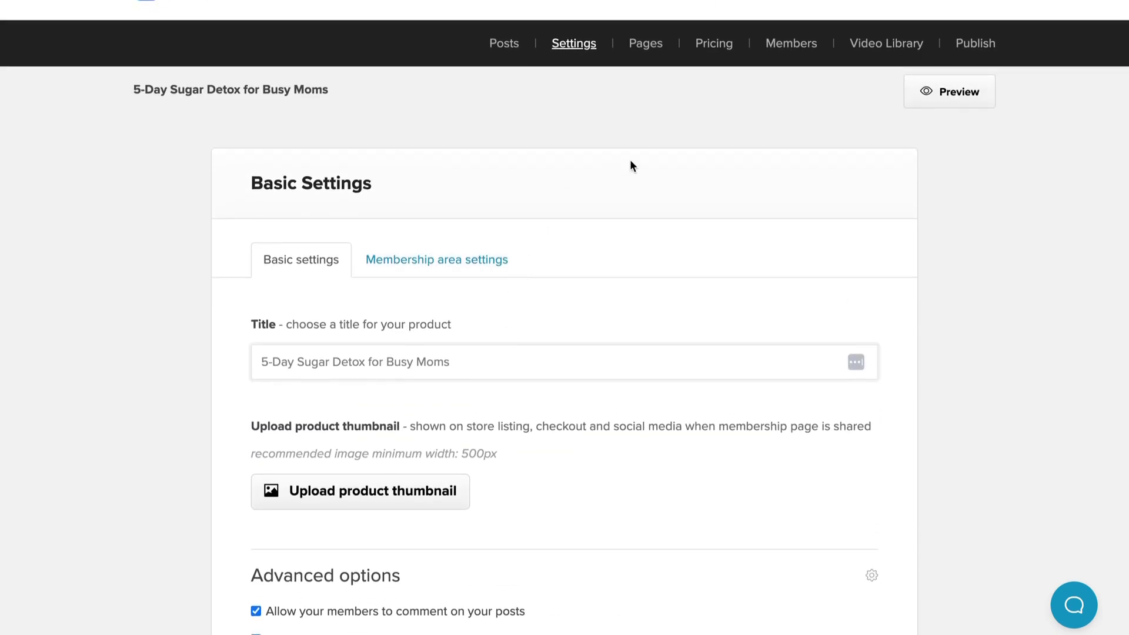
click(645, 52)
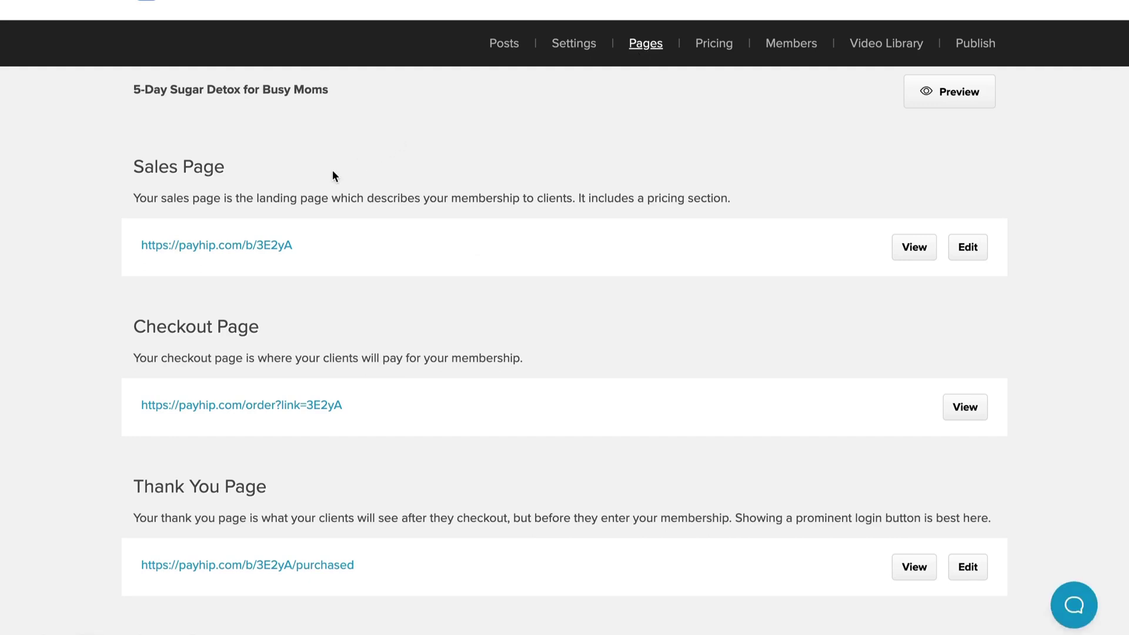
scroll(324, 206, down, 1)
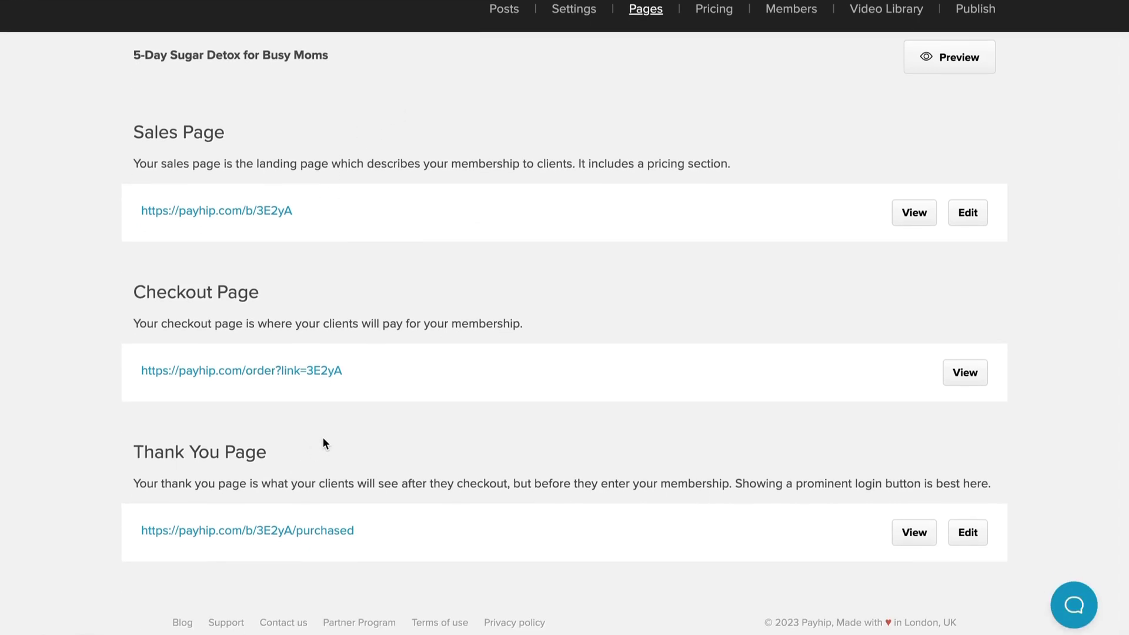
scroll(322, 432, up, 1)
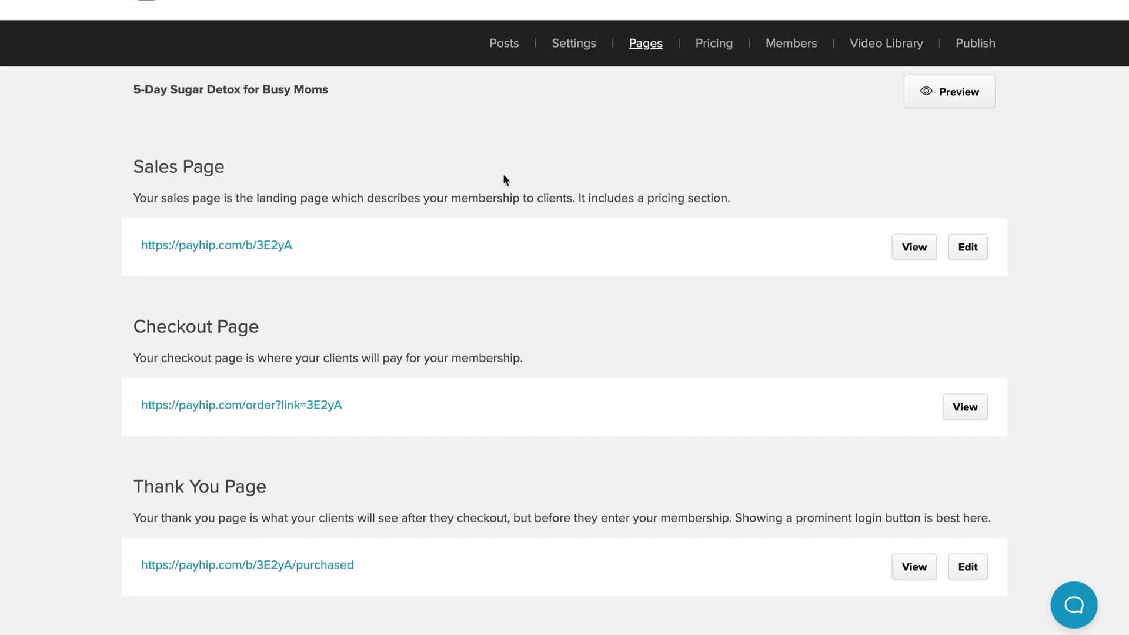
click(914, 247)
scroll(645, 188, down, 3)
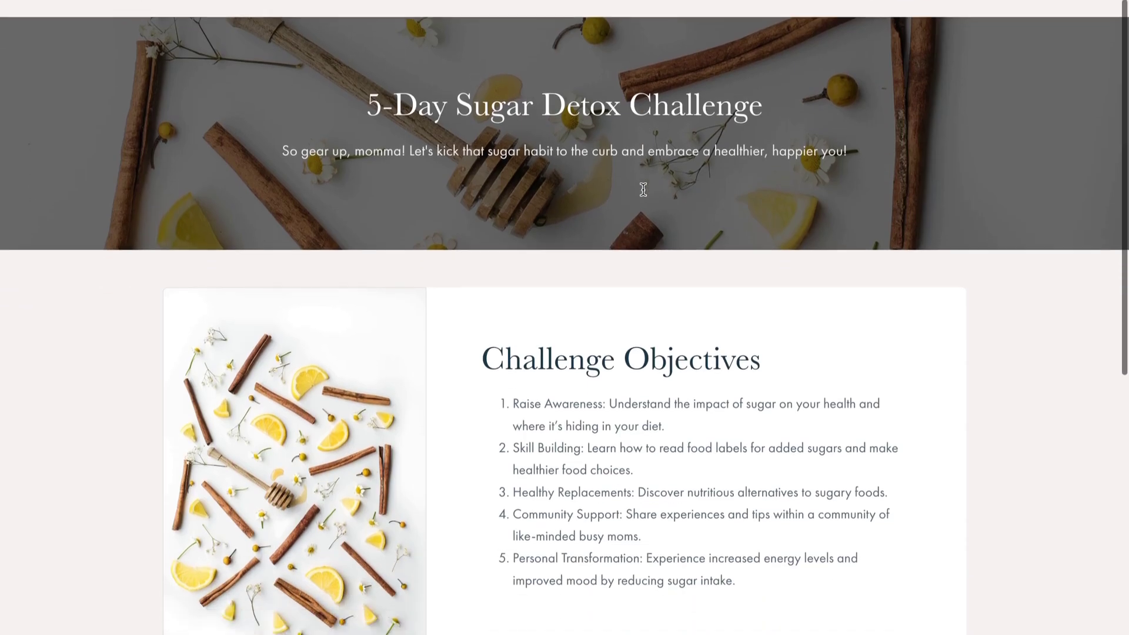
scroll(645, 194, down, 1)
scroll(645, 194, up, 1)
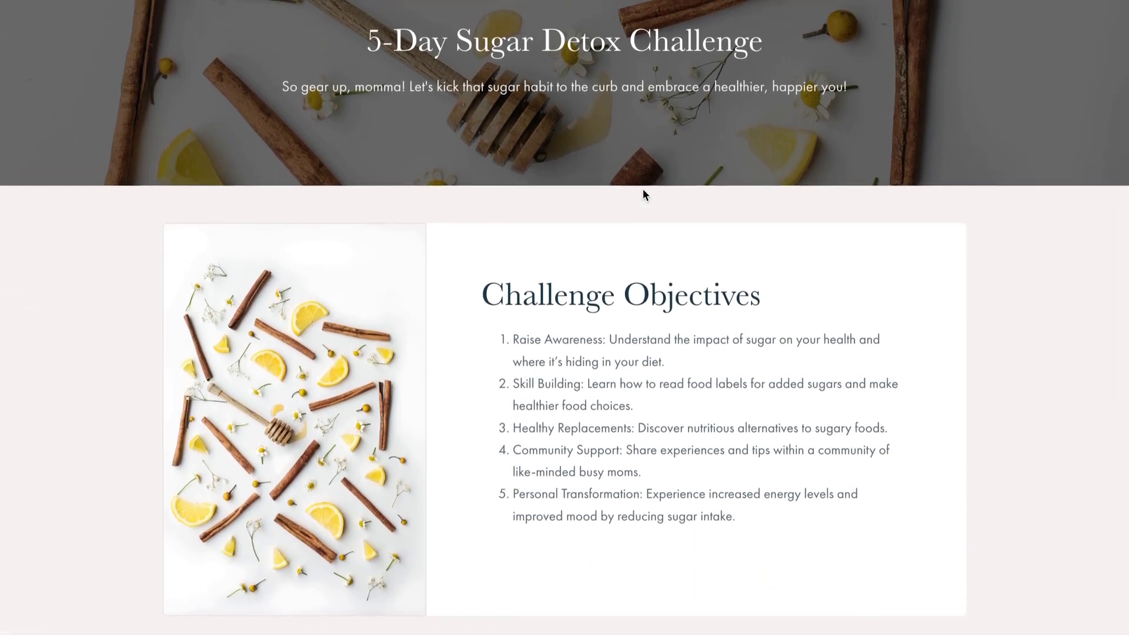
scroll(645, 194, down, 2)
scroll(644, 191, down, 8)
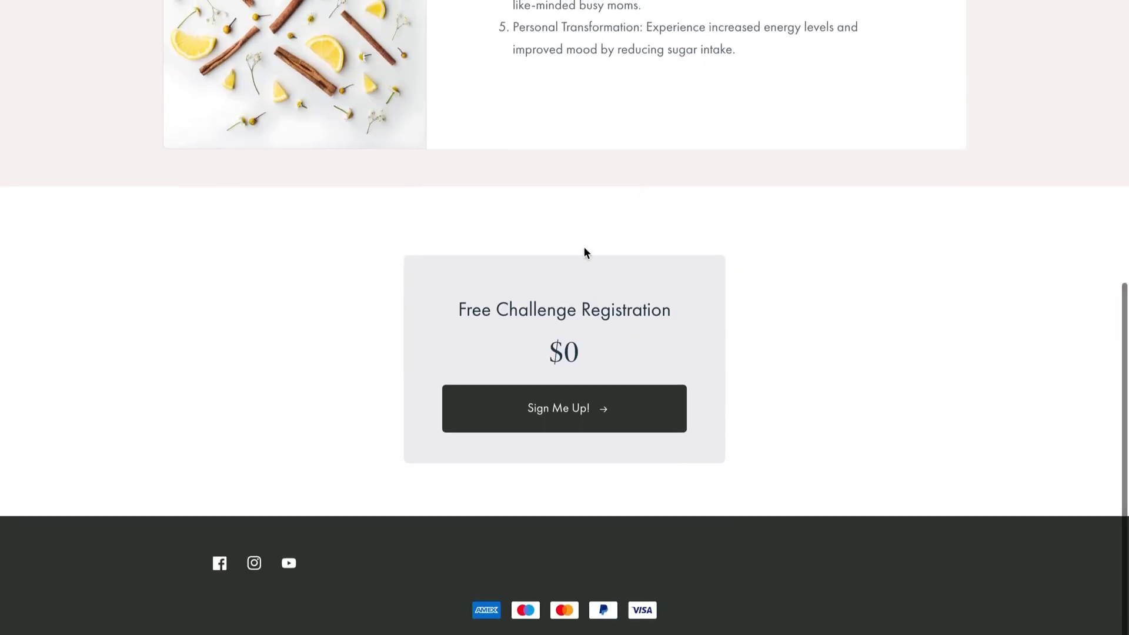
key(F5)
scroll(660, 326, down, 12)
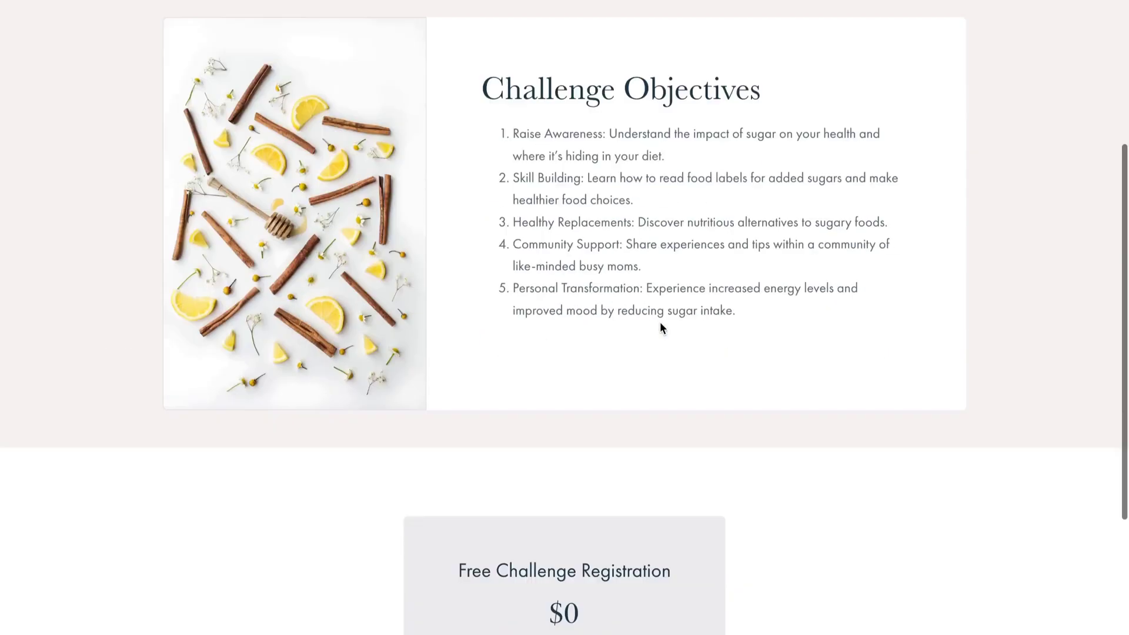
key(ctrl+w)
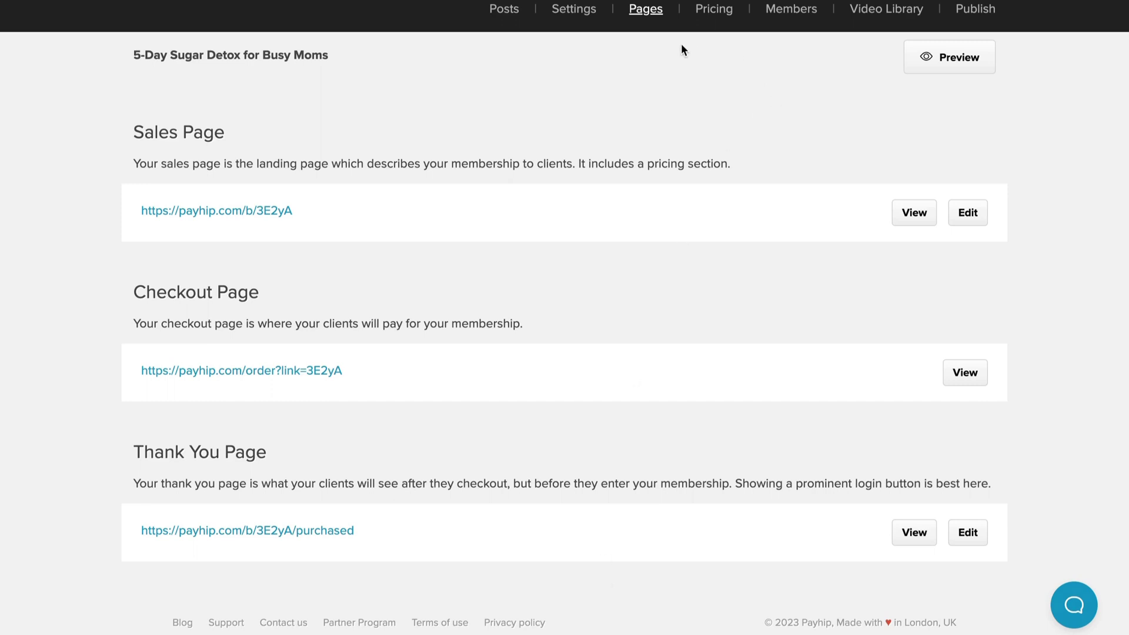
On the Pricing tab, start a Free plan then cancel, keeping 'Free Challenge Registration' at 0.00 USD.
click(713, 10)
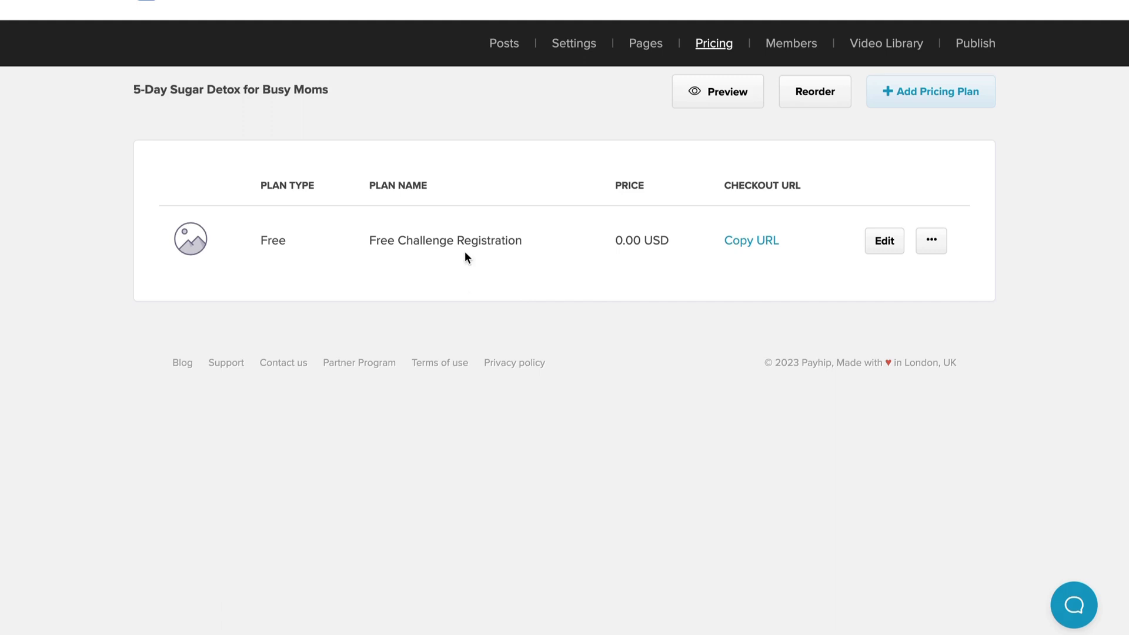
click(915, 99)
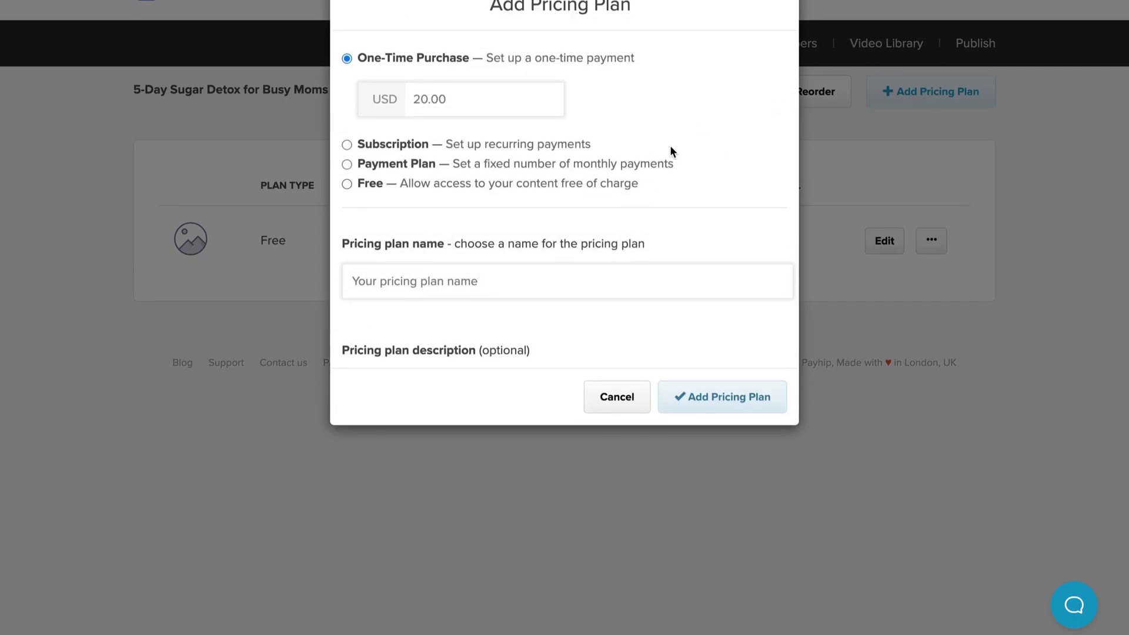
click(346, 185)
scroll(565, 264, down, 3)
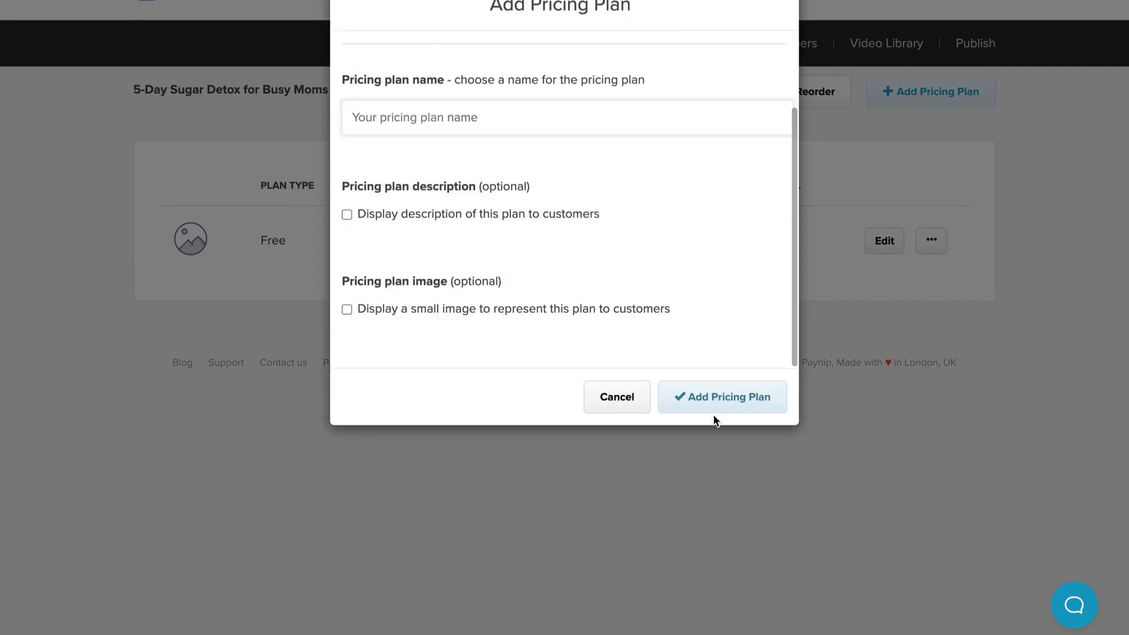
click(597, 407)
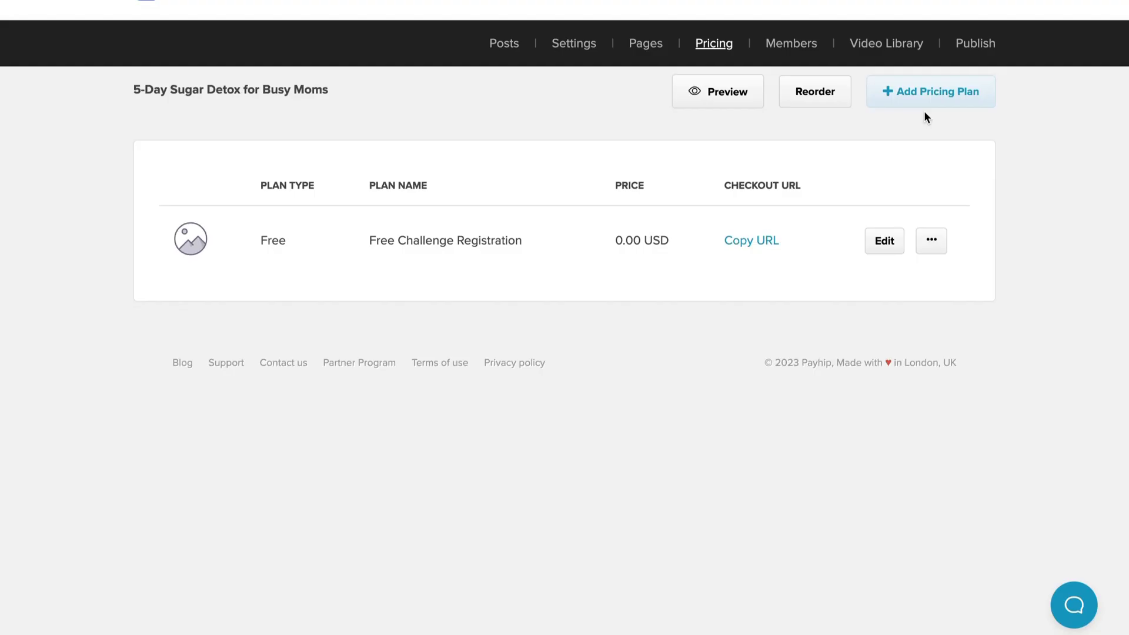
Preview the membership's Sales Page and try its Sign Me Up! button.
click(646, 47)
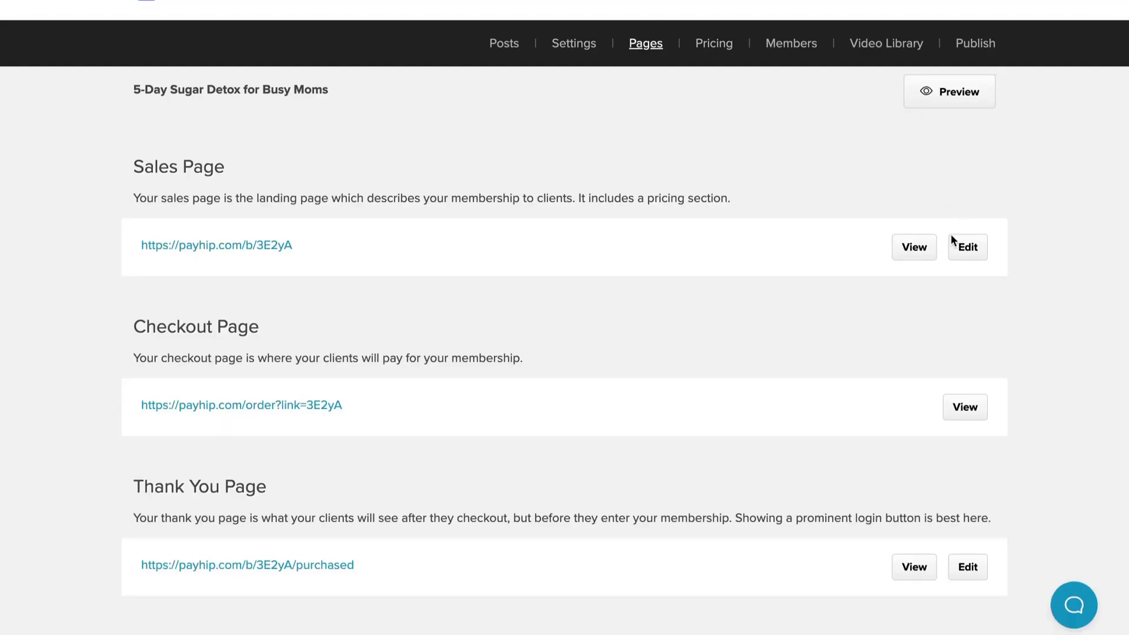
click(915, 247)
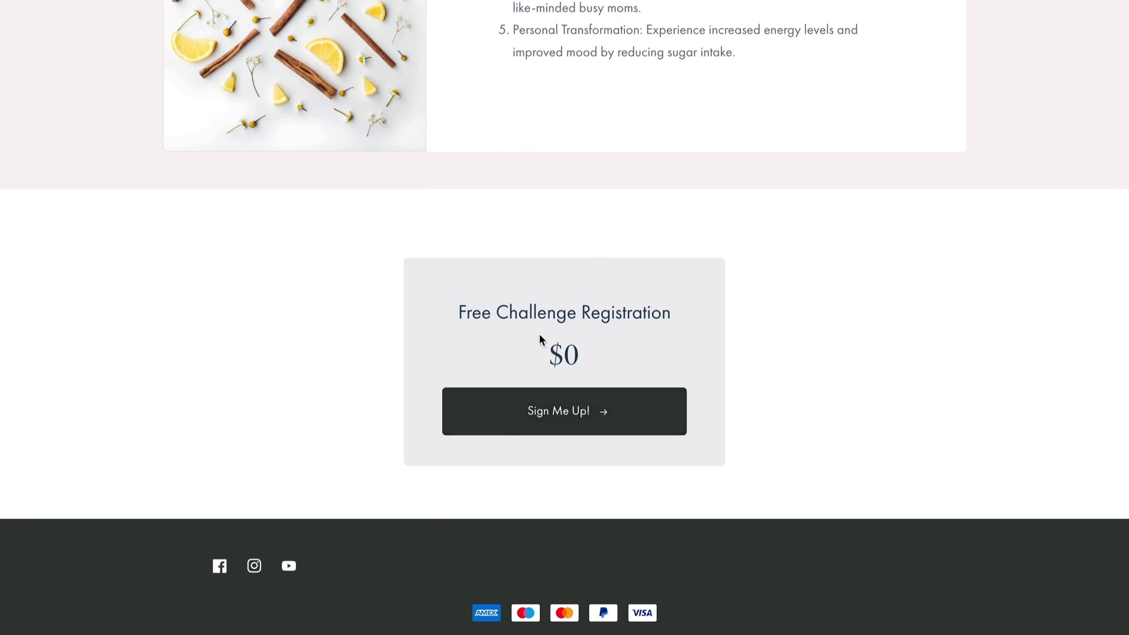
click(555, 435)
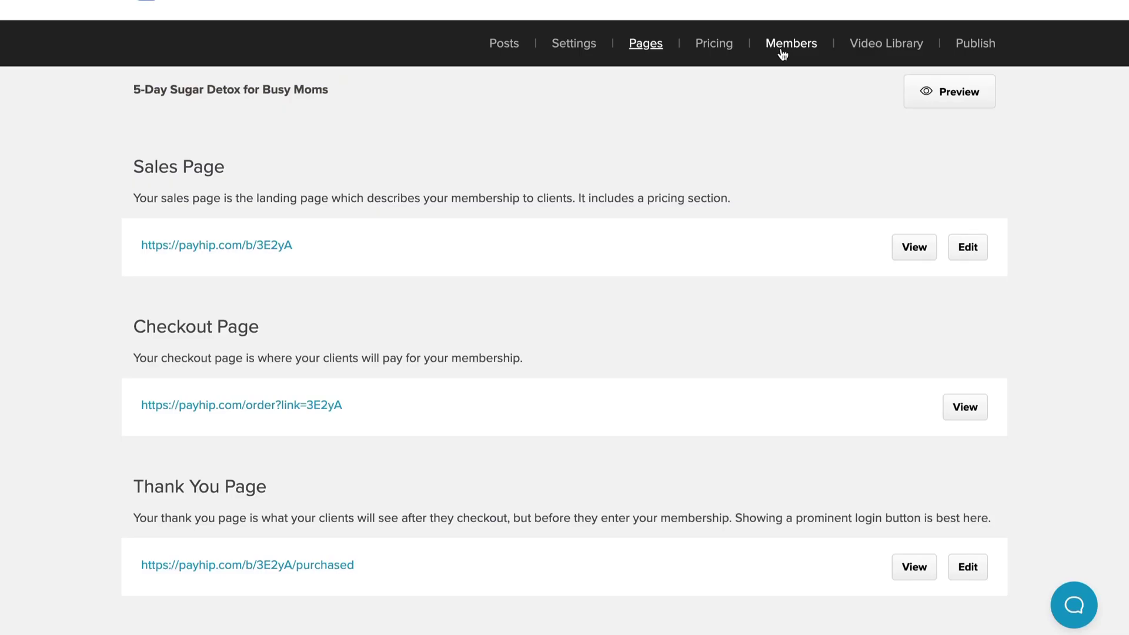
Filter the Members list to '5-Day Sugar Detox for Busy Moms', which shows no members.
click(783, 54)
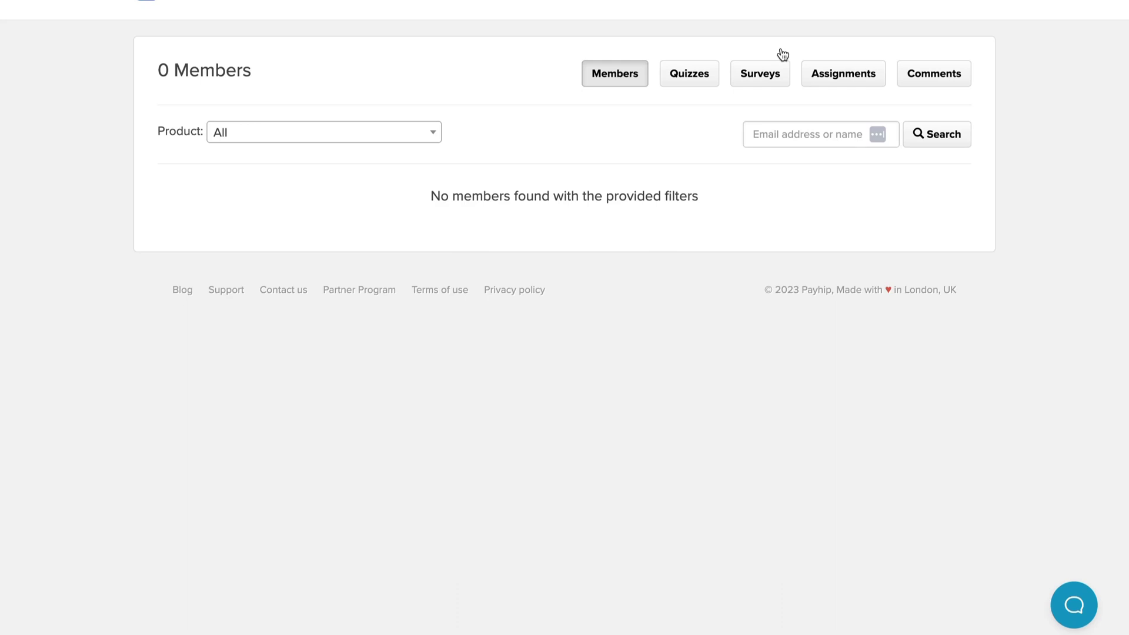
click(361, 132)
click(319, 183)
click(389, 137)
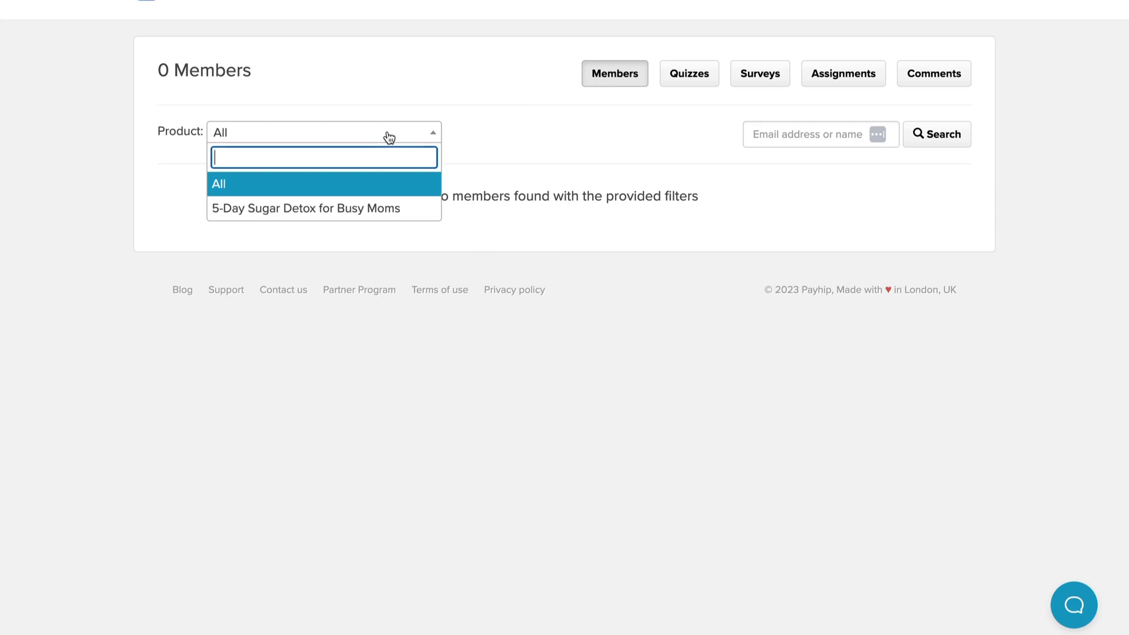
click(220, 211)
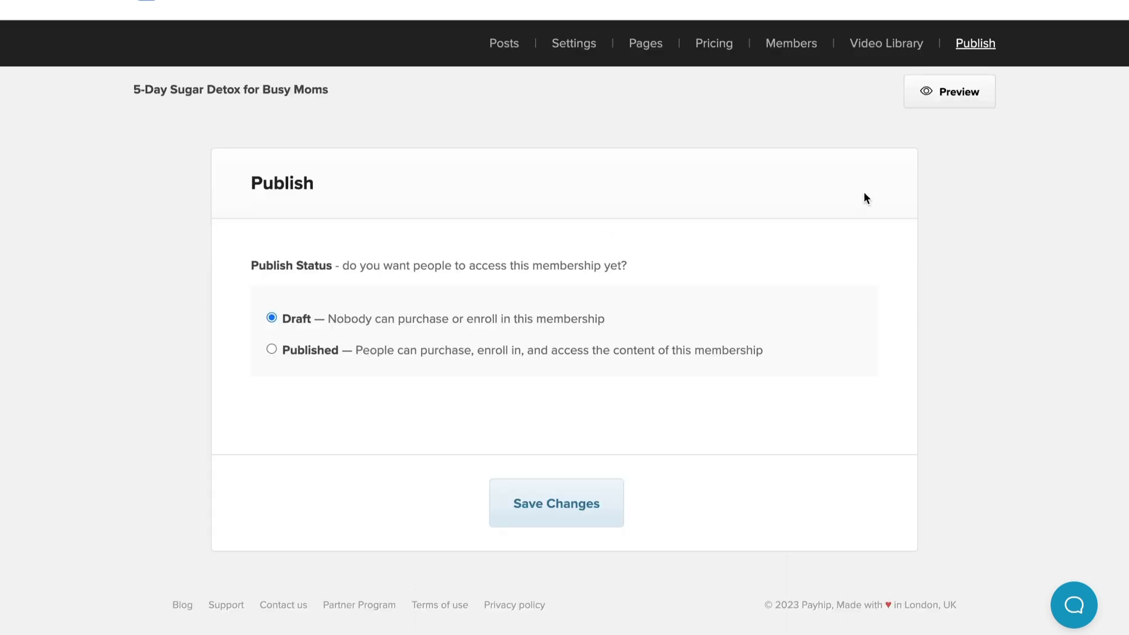
Set the membership status to Published with store visibility Invisible.
click(271, 349)
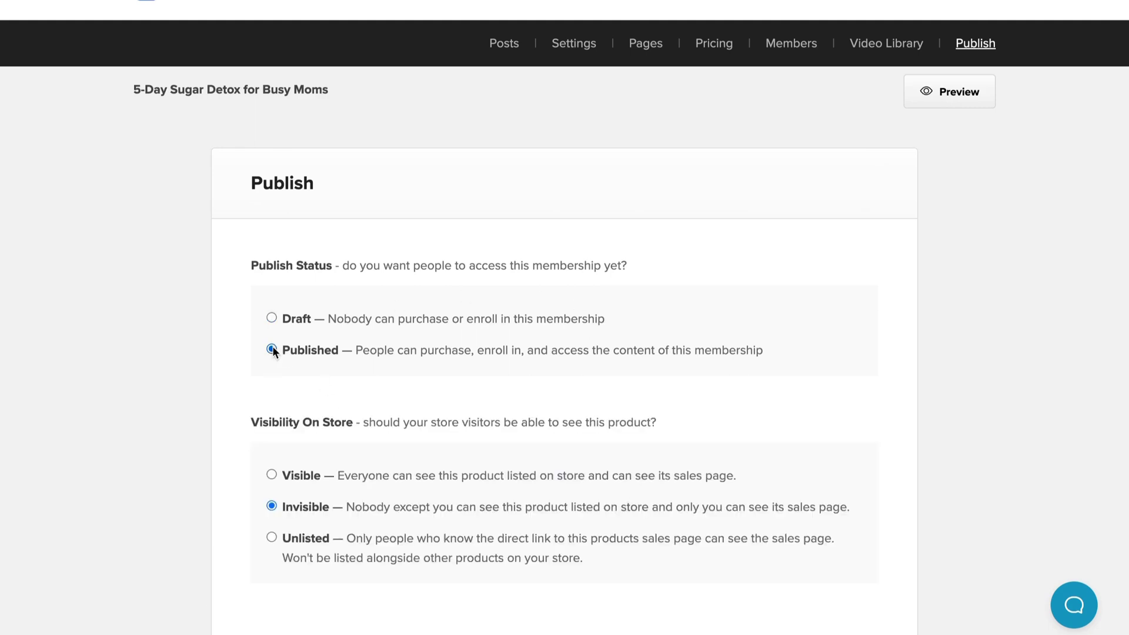
scroll(476, 303, down, 1)
scroll(475, 302, down, 3)
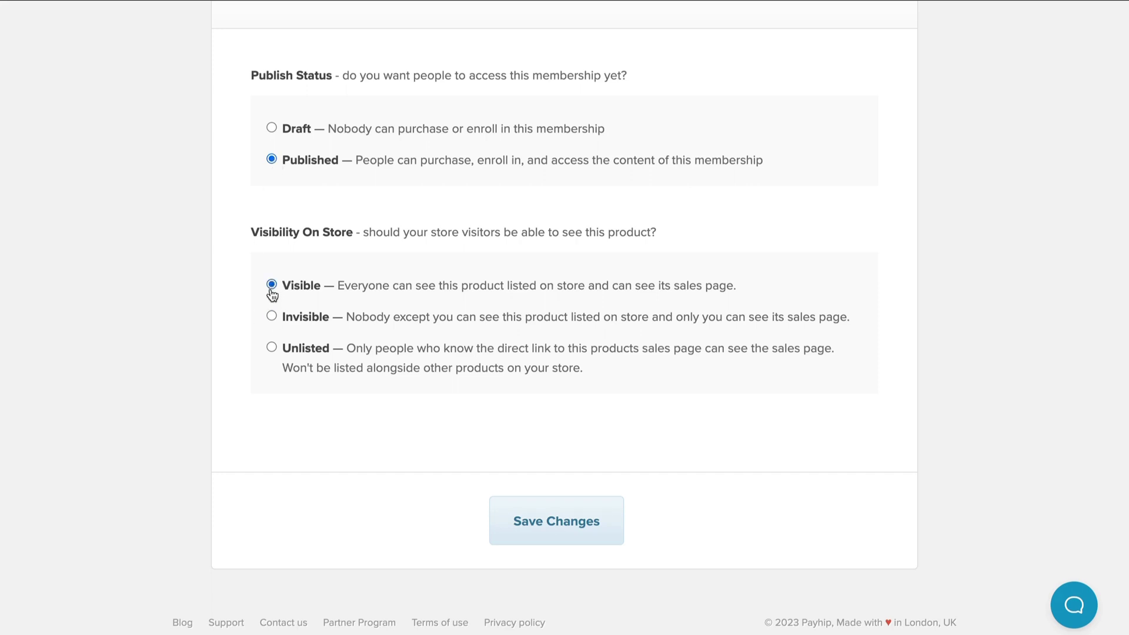
click(270, 326)
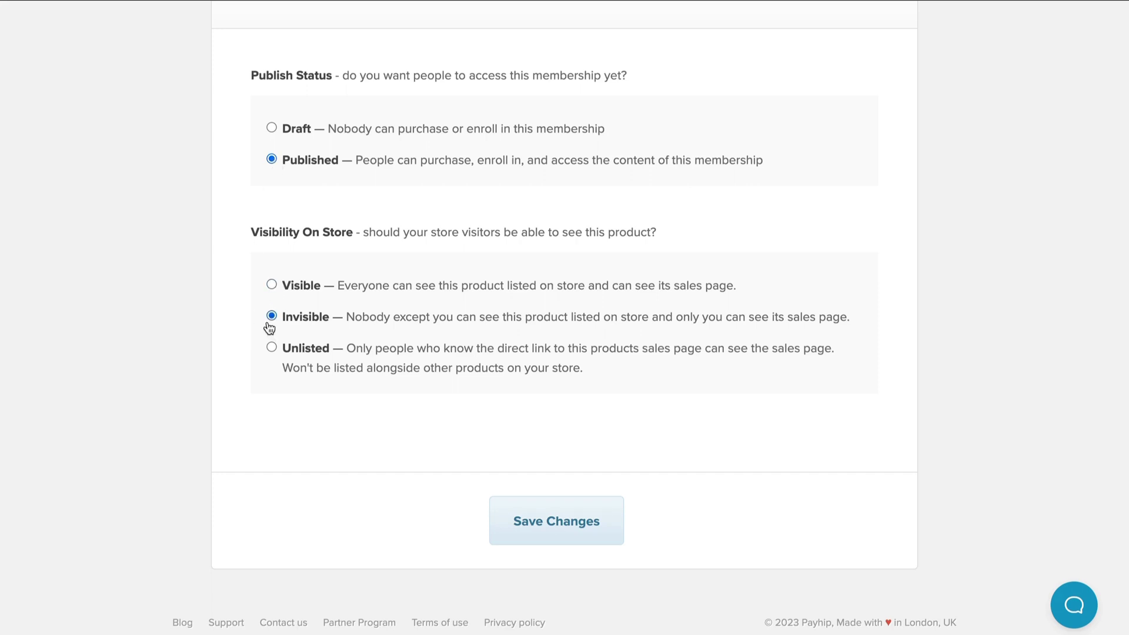